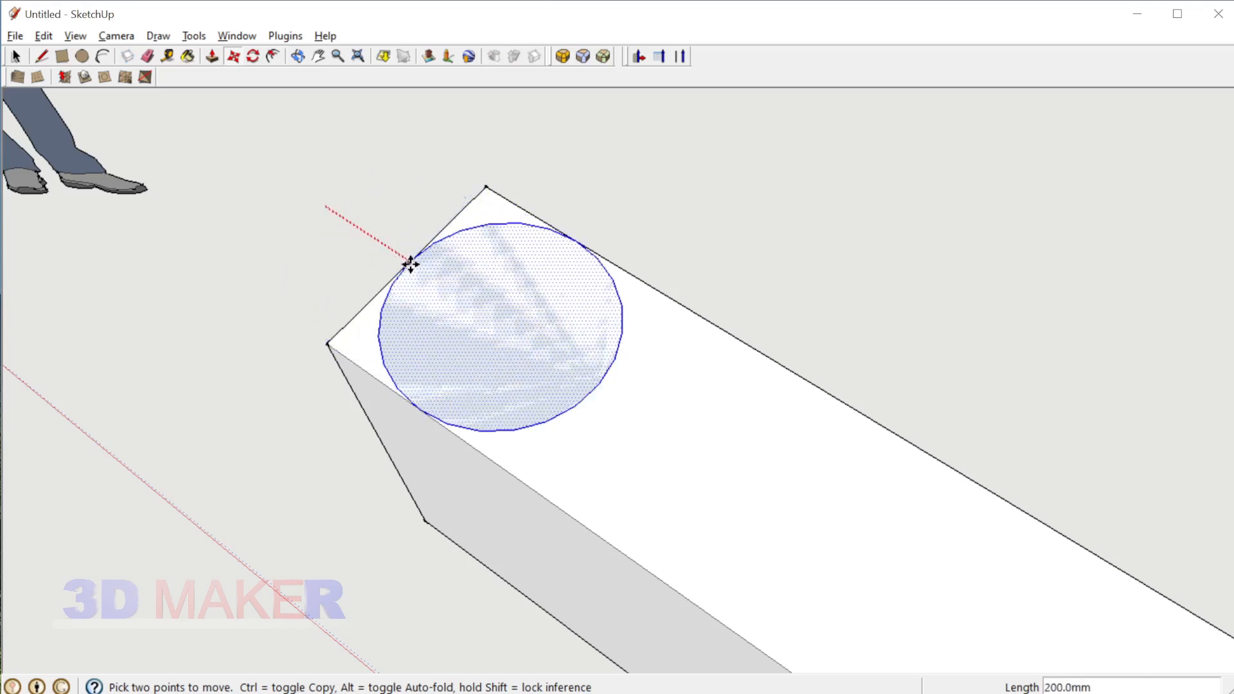
- Move the circle 200 mm inward so it touches the short edge of the box's top face
{"action": "left_click", "coordinate": [408, 262]}
{"action": "key", "text": "space"}
{"action": "key", "text": "l"}
{"action": "scroll", "coordinate": [430, 412], "scroll_direction": "down", "scroll_amount": 1}
{"action": "left_click", "coordinate": [420, 409]}
{"action": "middle_click_drag", "start_coordinate": [430, 409], "coordinate": [488, 398]}
{"action": "key", "text": "space"}
- Draw a rectangle on the box top from the circle's tangent point on the front edge to the far back corner
{"action": "key", "text": "r"}
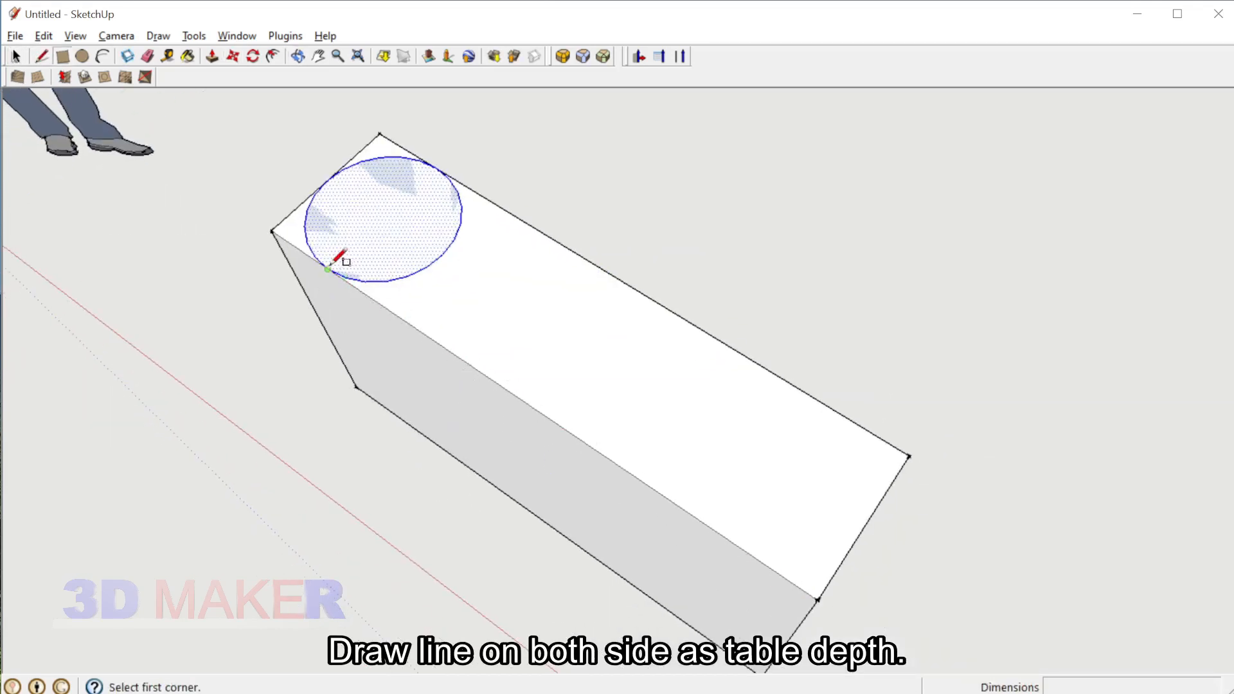
{"action": "left_click", "coordinate": [329, 268]}
{"action": "left_click", "coordinate": [909, 456]}
- Erase the circle's unused inner arc and the line dividing the rounded end from the rectangle
{"action": "key", "text": "e"}
{"action": "left_click", "coordinate": [449, 253]}
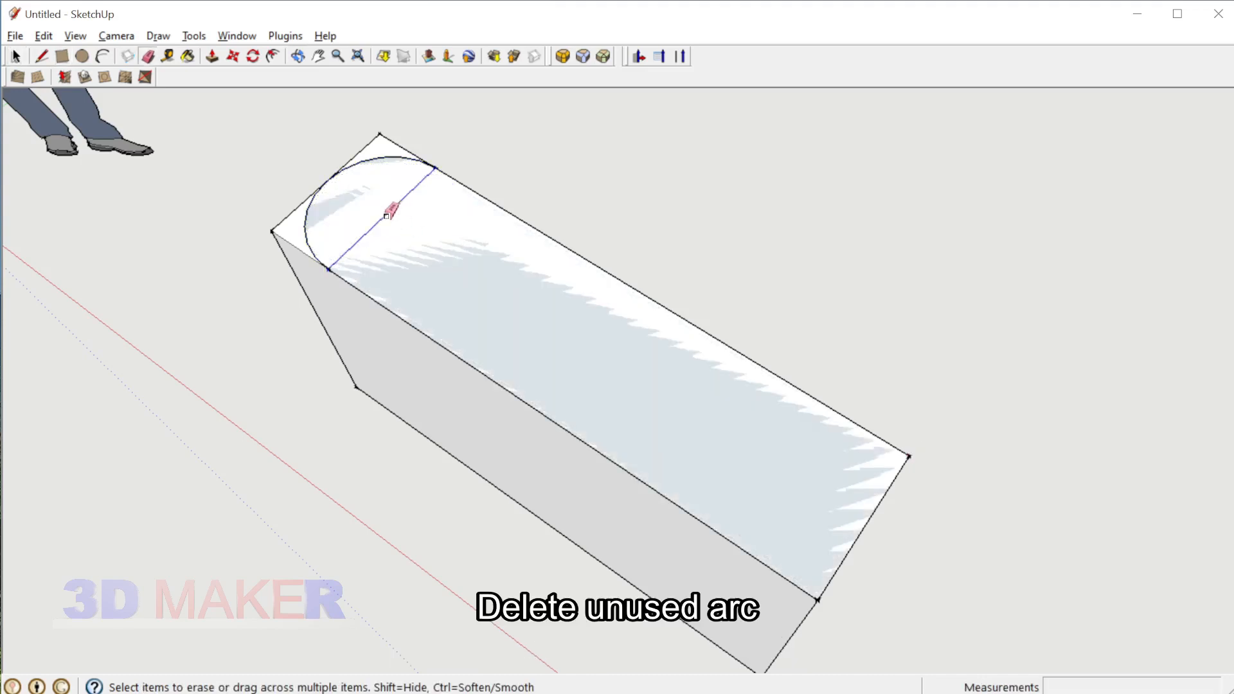
{"action": "left_click", "coordinate": [389, 212]}
- Push/pull the round-ended counter top face to a thickness of 40 mm
{"action": "mouse_move", "coordinate": [388, 212]}
{"action": "middle_mouse_down"}
{"action": "mouse_move", "coordinate": [710, 394]}
{"action": "mouse_move", "coordinate": [774, 339]}
{"action": "middle_mouse_up"}
{"action": "key", "text": "space"}
{"action": "key", "text": "p"}
{"action": "left_click", "coordinate": [784, 350]}
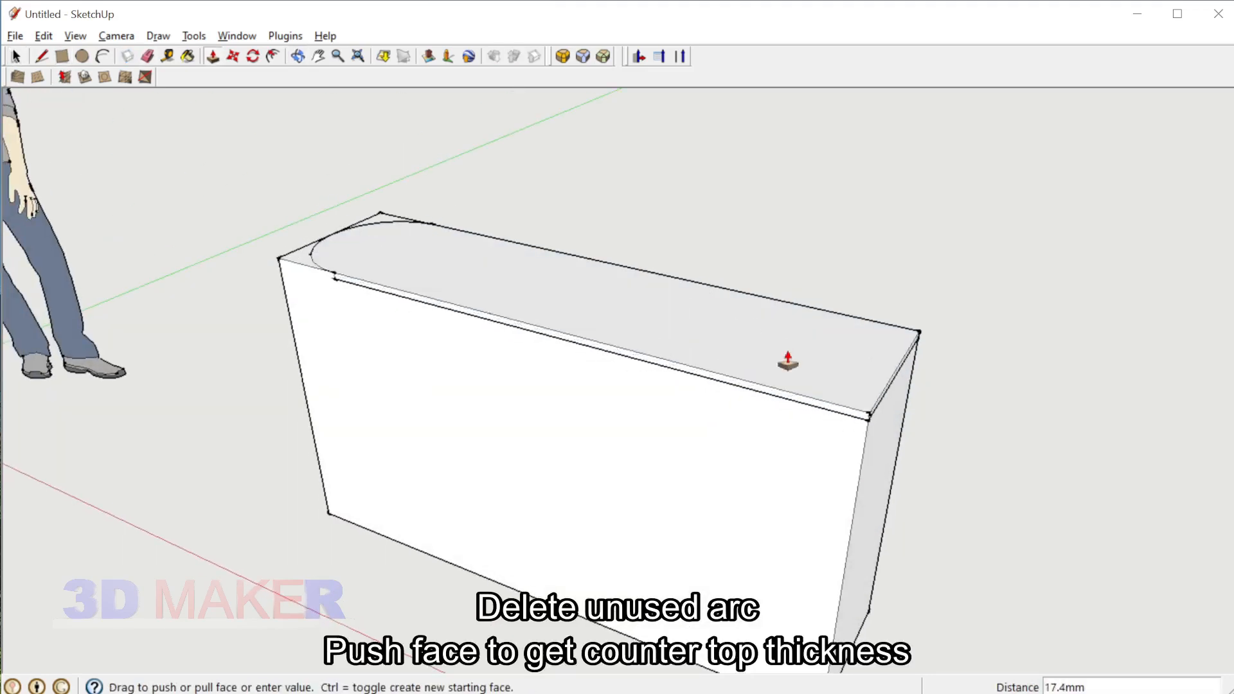
{"action": "type", "text": "40mm"}
{"action": "key", "text": "Return"}
- Copy the lower edge at the counter top's square end a short distance inward along the underside
{"action": "middle_click_drag", "start_coordinate": [789, 371], "coordinate": [874, 360]}
{"action": "key", "text": "m"}
{"action": "key", "text": "ctrl"}
{"action": "left_click", "coordinate": [876, 346]}
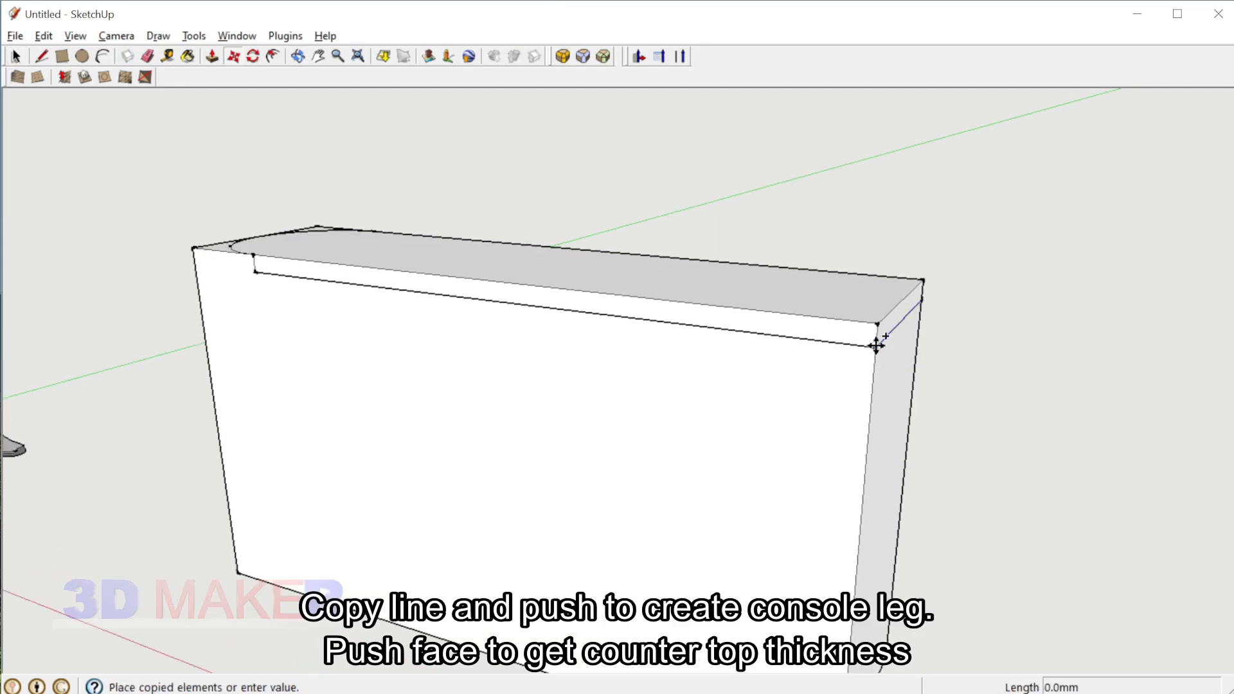
{"action": "left_click", "coordinate": [840, 347]}
{"action": "key", "text": "space"}
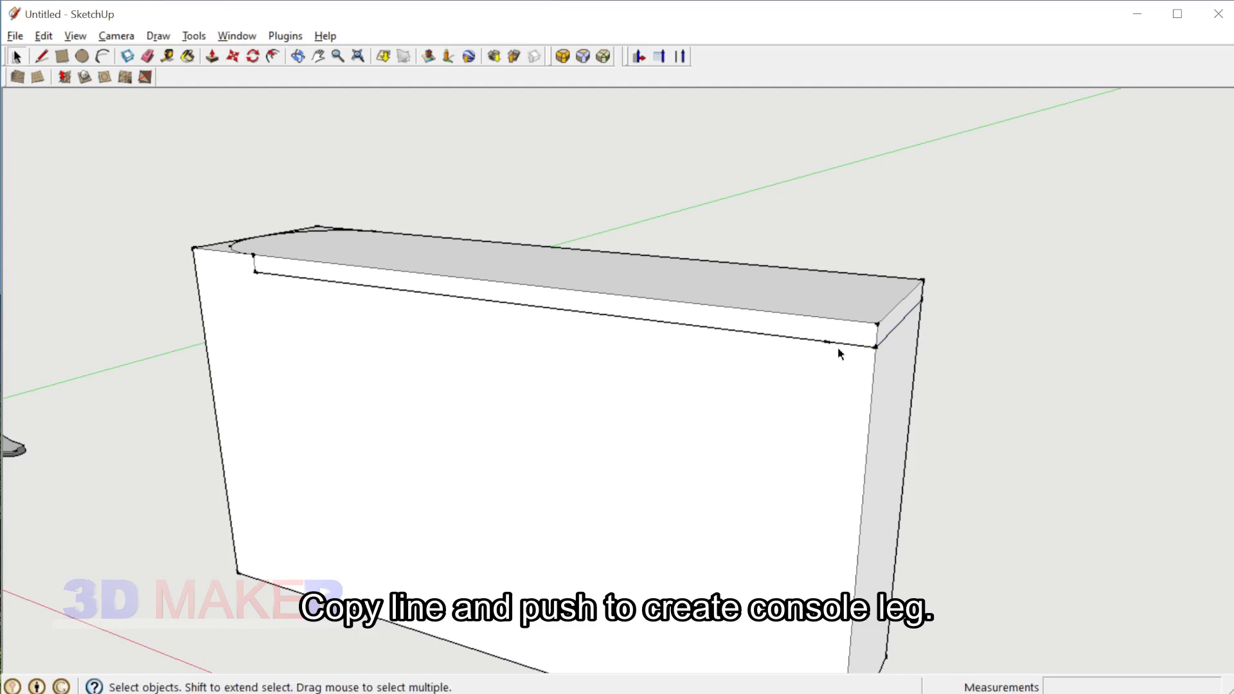
- Push/pull the narrow strip on the counter top's underside down to the box's base to form the leg
{"action": "middle_click_drag", "start_coordinate": [838, 347], "coordinate": [859, 176]}
{"action": "key", "text": "p"}
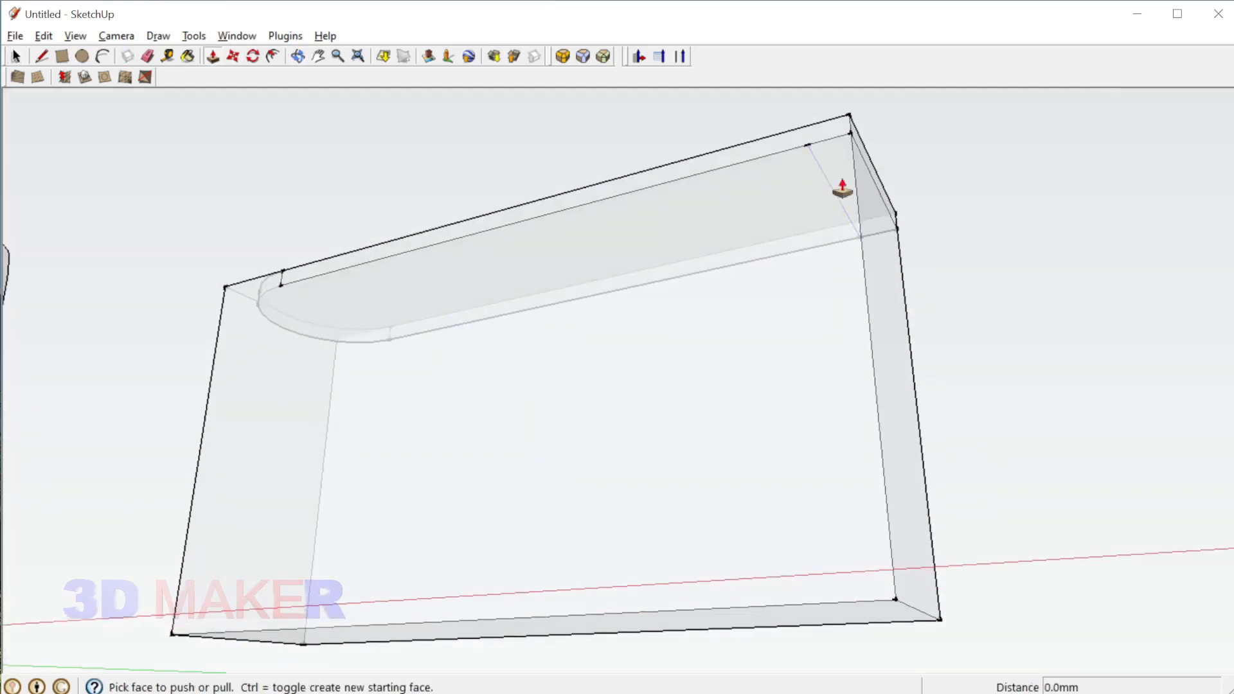
{"action": "left_click_drag", "start_coordinate": [843, 193], "coordinate": [802, 614]}
- Delete the guide box surrounding the console
{"action": "middle_click_drag", "start_coordinate": [801, 614], "coordinate": [753, 473]}
{"action": "left_click", "coordinate": [773, 572]}
{"action": "key", "text": "Delete"}
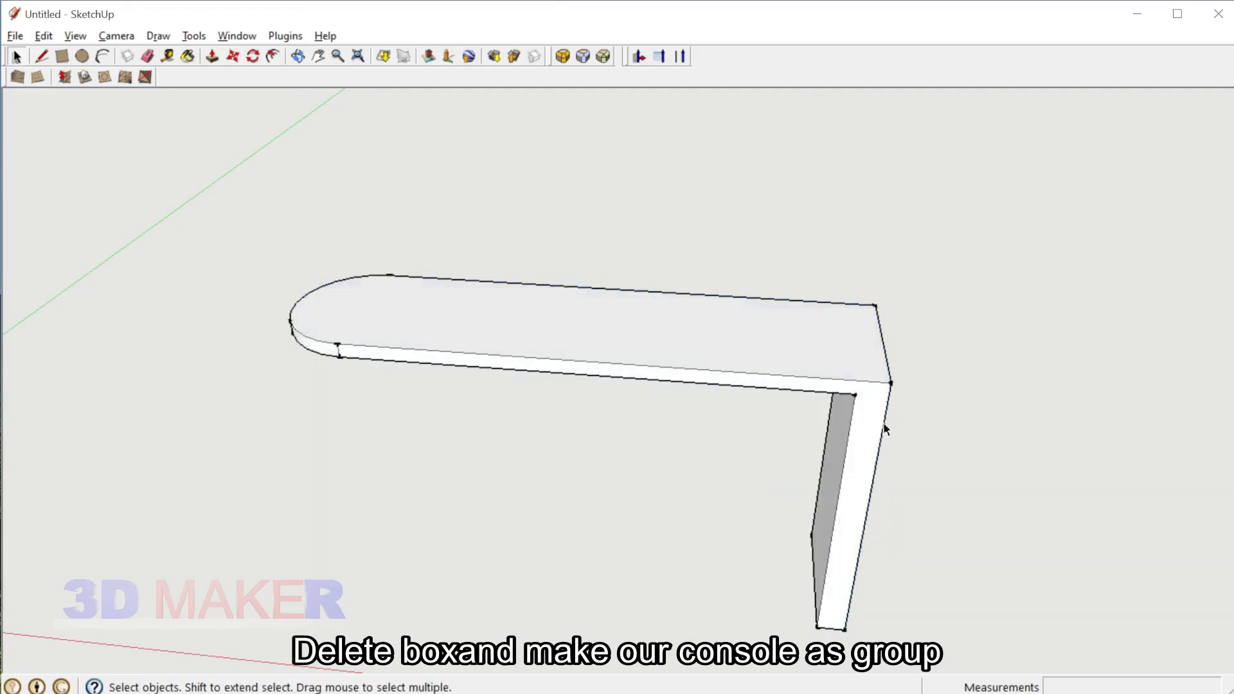
- Select the console's connected geometry and undo the last change
{"action": "triple_click", "coordinate": [871, 411]}
{"action": "key", "text": "ctrl+z"}
{"action": "middle_click_drag", "start_coordinate": [818, 433], "coordinate": [367, 311]}
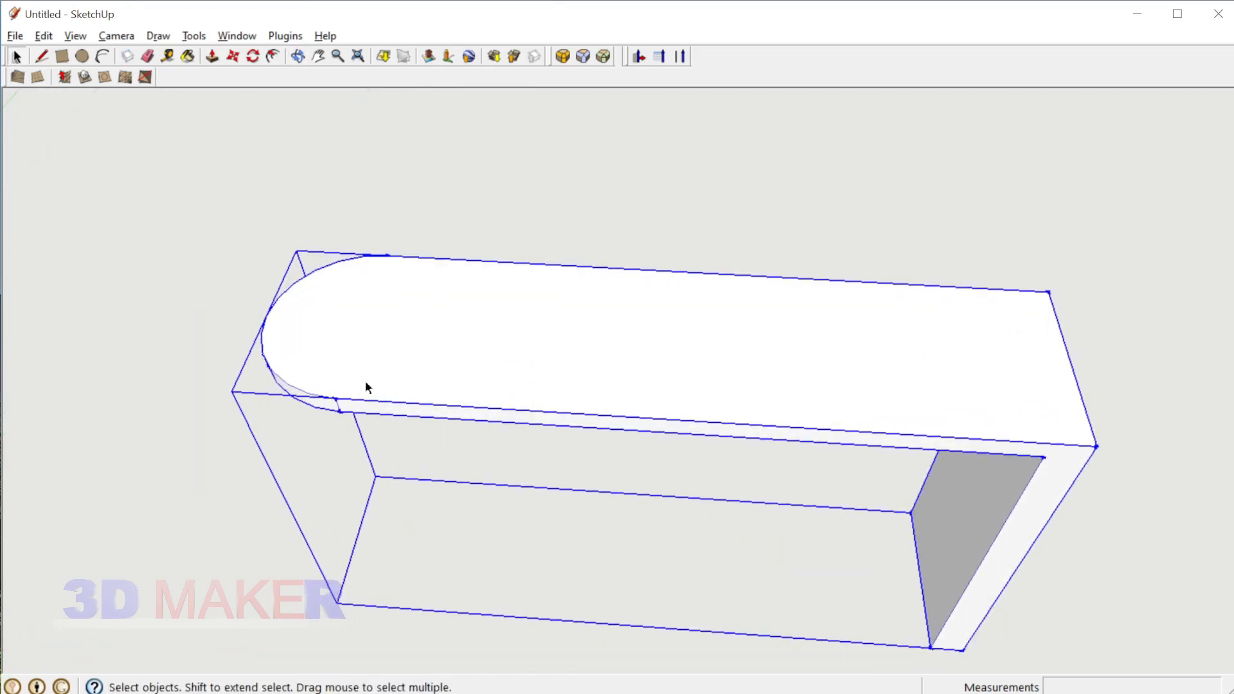
- Draw a 400 mm line across the counter top between the two ends of the rounded arc
{"action": "key", "text": "l"}
{"action": "left_click", "coordinate": [335, 398]}
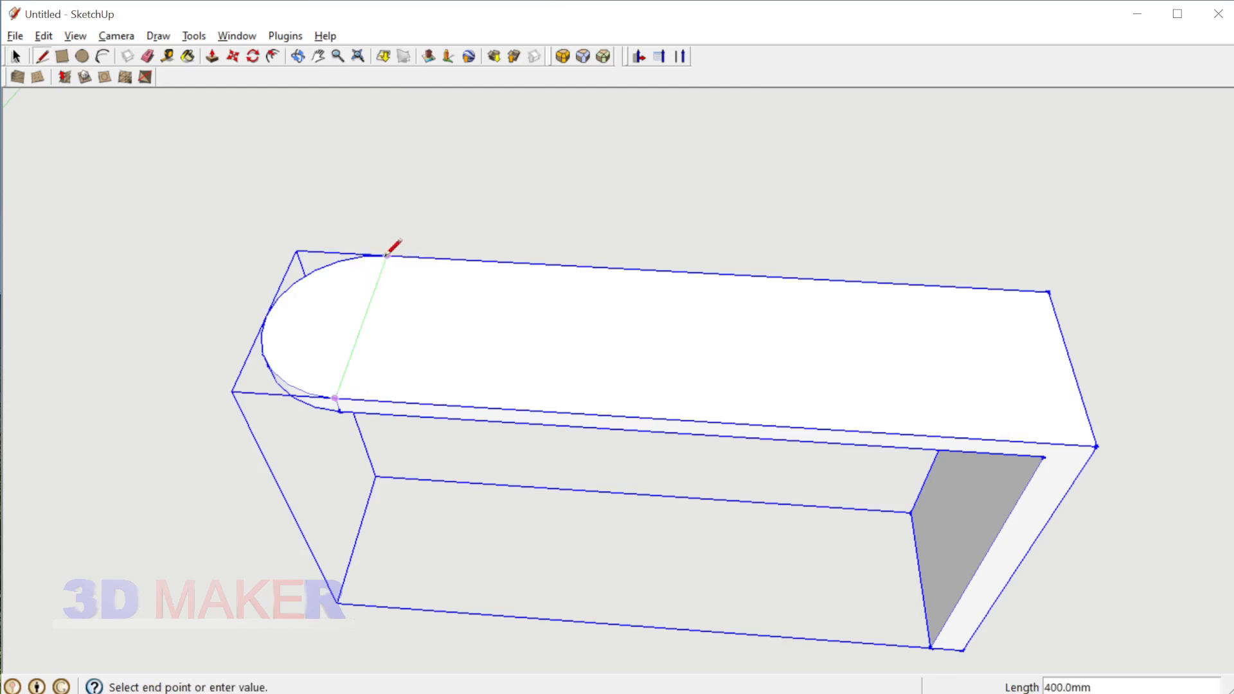
{"action": "left_click", "coordinate": [387, 256]}
{"action": "key", "text": "space"}
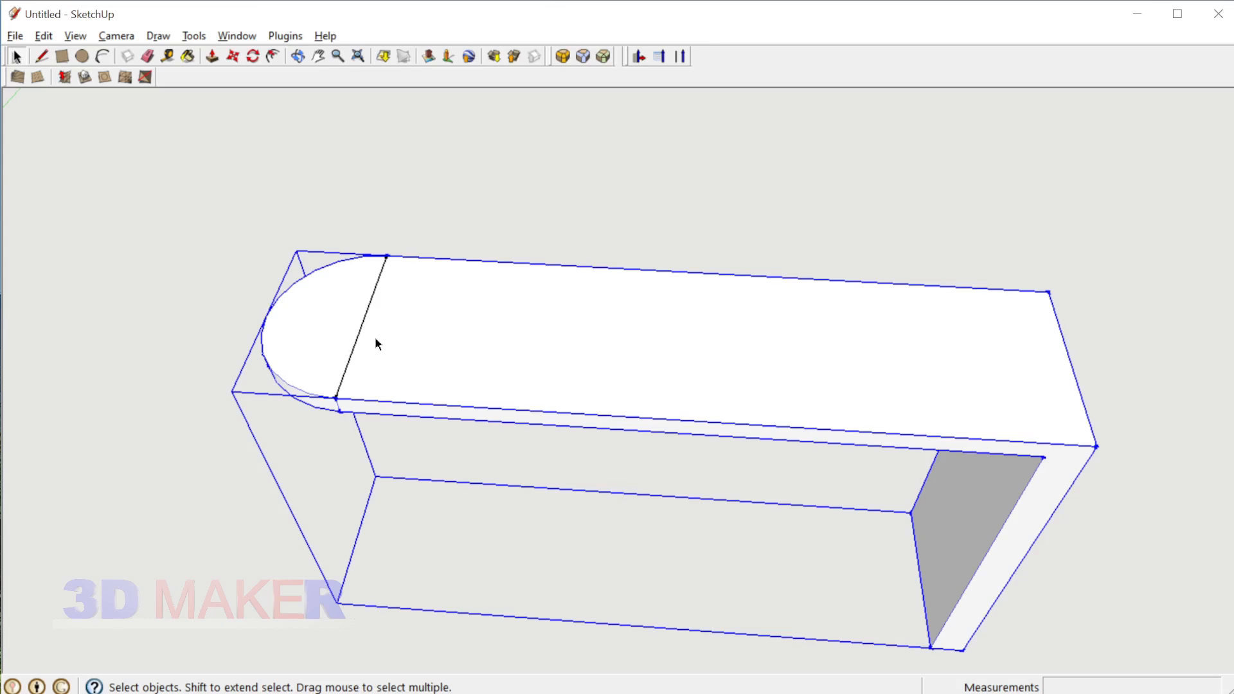
- Try to draw a line from the cross line's midpoint to the tip of the rounded end
{"action": "key", "text": "l"}
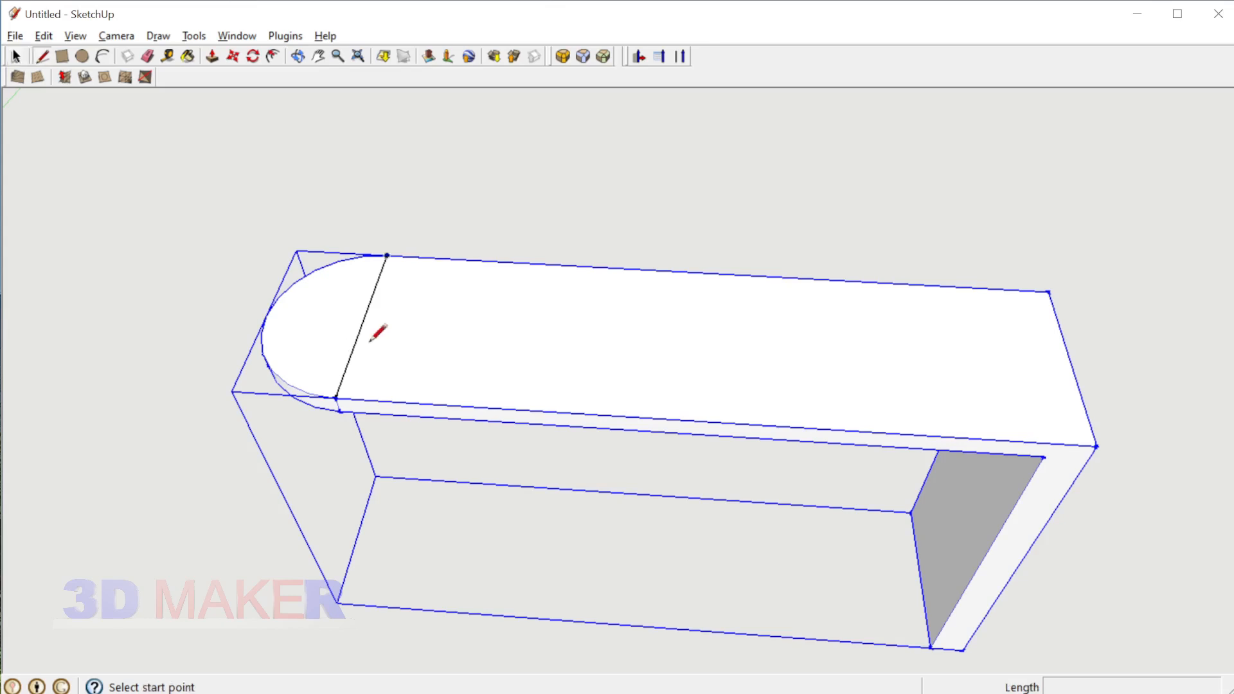
{"action": "left_click", "coordinate": [363, 321]}
{"action": "left_click", "coordinate": [266, 316]}
{"action": "key", "text": "space"}
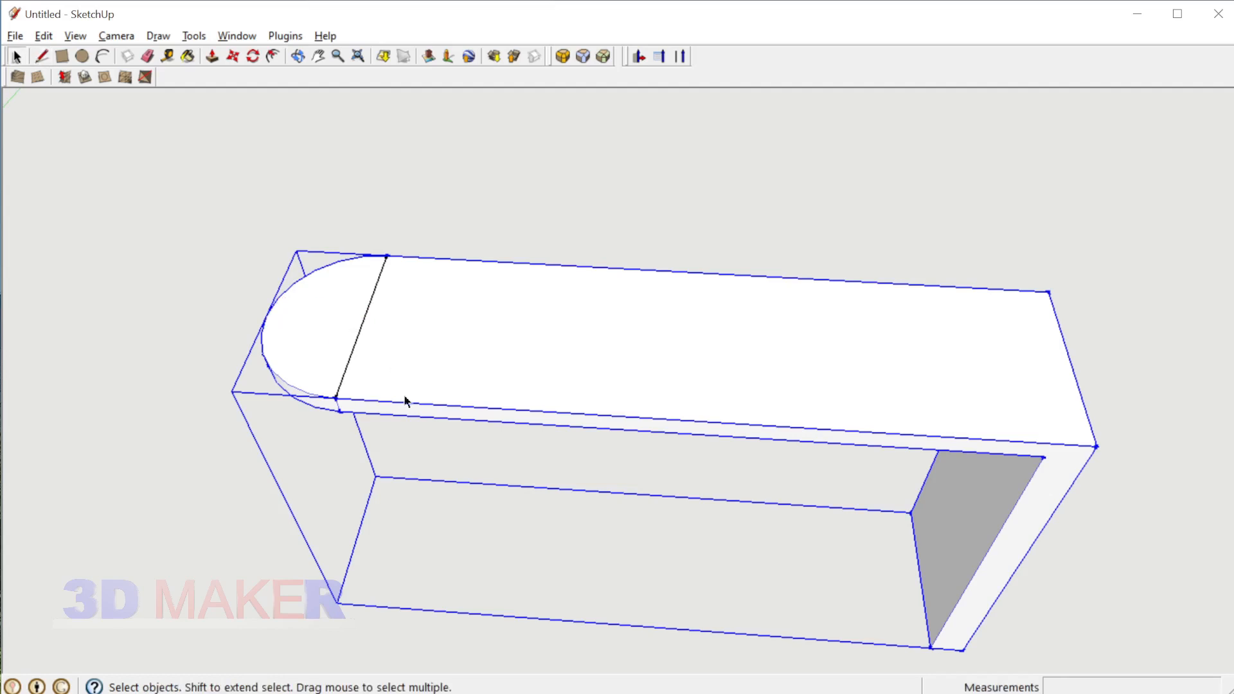
- Erase the line across the counter top at the rounded end
{"action": "middle_click_drag", "start_coordinate": [405, 402], "coordinate": [386, 297]}
{"action": "key", "text": "e"}
{"action": "left_click", "coordinate": [381, 297]}
{"action": "key", "text": "space"}
- Draw a vertical circle with a 200 mm radius, centred where the rounded end meets the counter top's front edge
{"action": "scroll", "coordinate": [379, 352], "scroll_direction": "up", "scroll_amount": 3}
{"action": "key", "text": "c"}
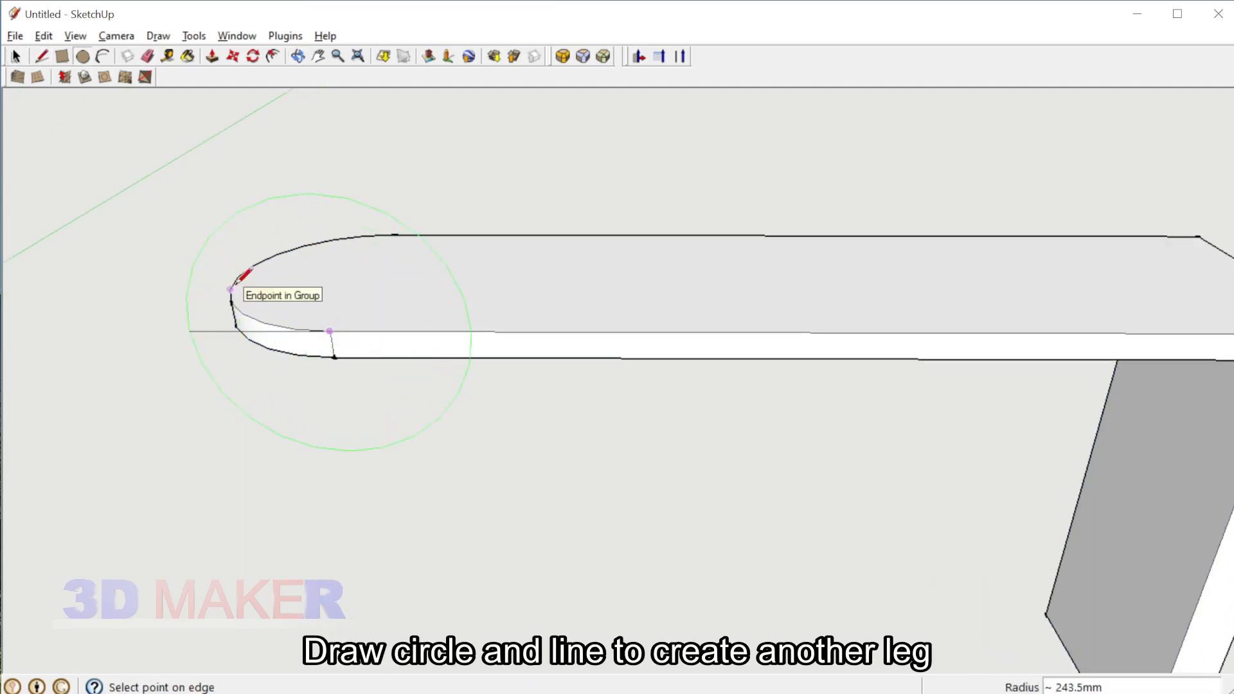
{"action": "middle_click_drag", "start_coordinate": [232, 288], "coordinate": [233, 324]}
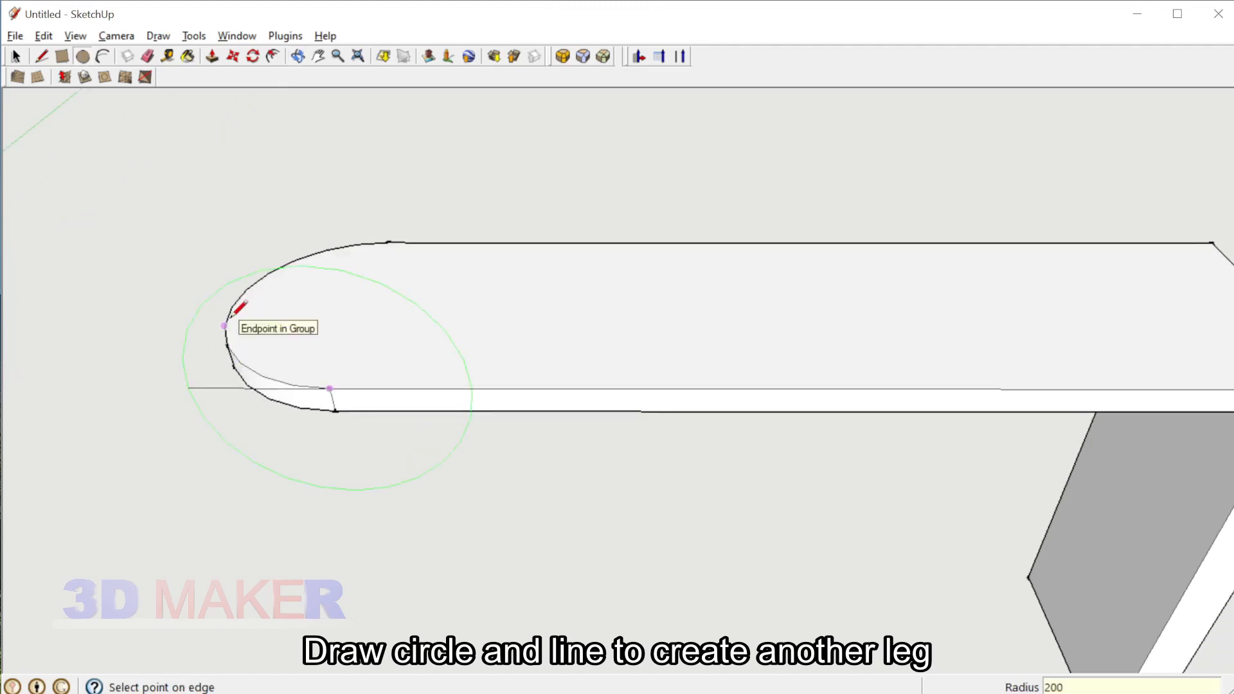
{"action": "left_click", "coordinate": [227, 324]}
{"action": "key", "text": "space"}
{"action": "left_click", "coordinate": [322, 414]}
- Move the vertical circle 200 mm inward across the counter top's depth and delete it
{"action": "middle_click_drag", "start_coordinate": [322, 413], "coordinate": [508, 529]}
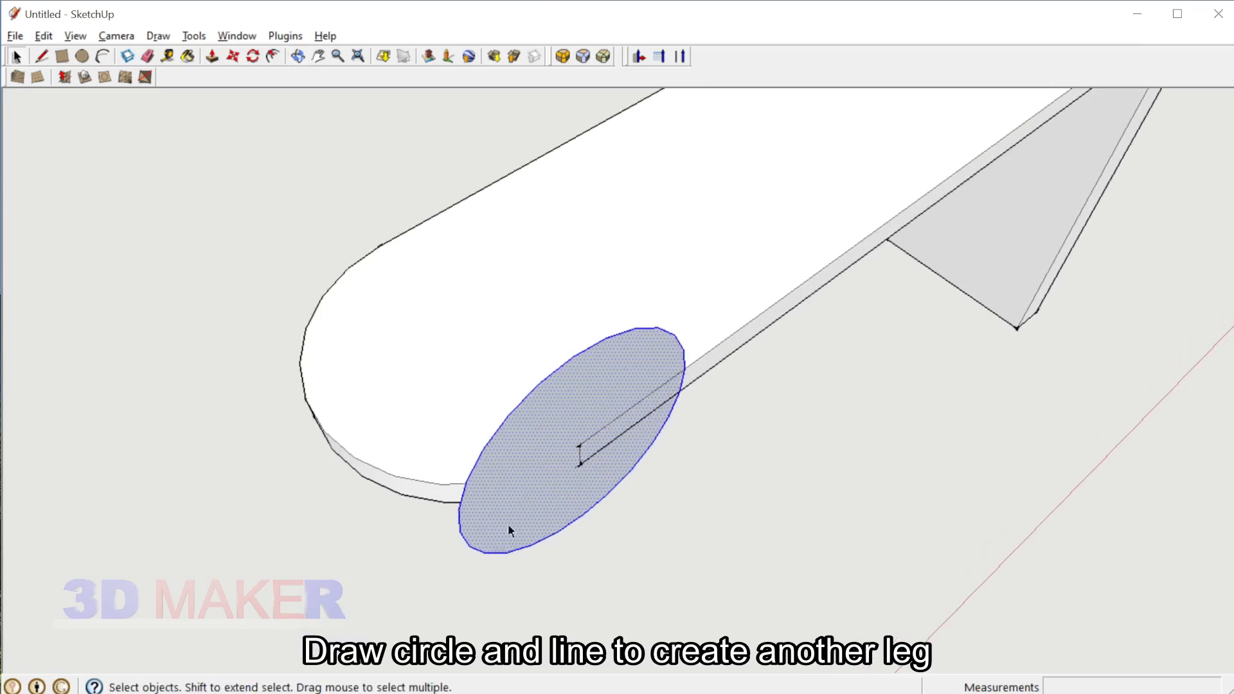
{"action": "key", "text": "m"}
{"action": "left_click", "coordinate": [458, 529]}
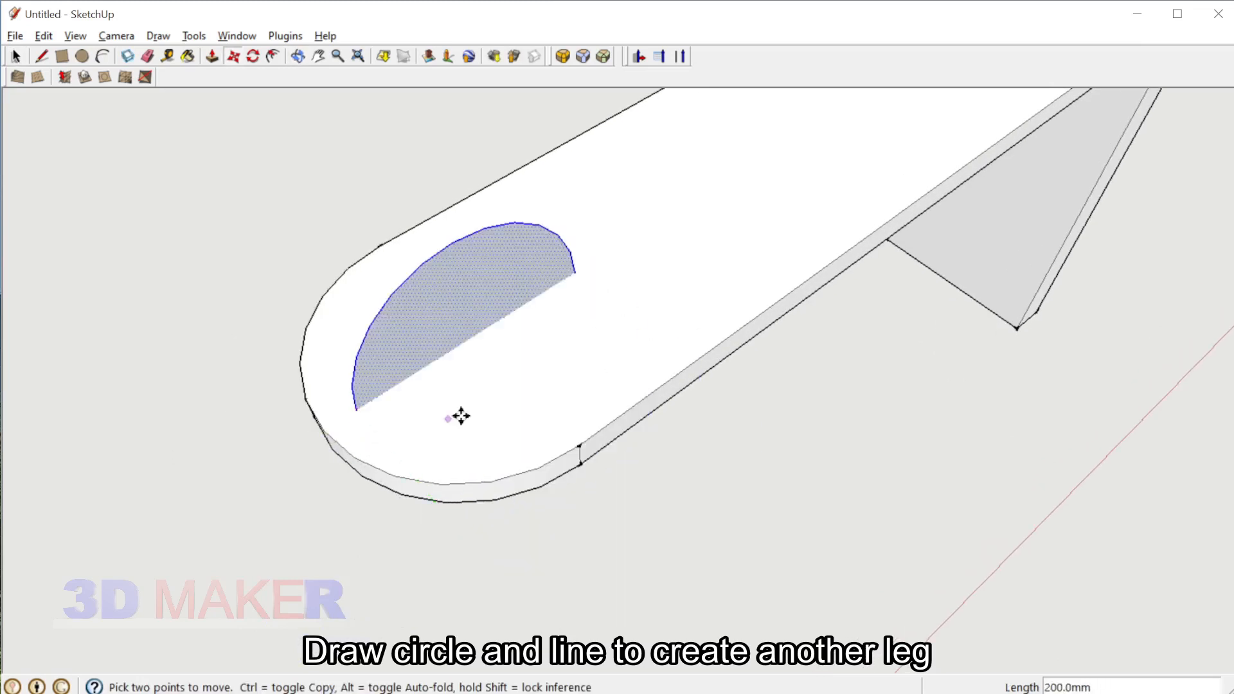
{"action": "middle_click_drag", "start_coordinate": [461, 416], "coordinate": [525, 395]}
{"action": "key", "text": "Delete"}
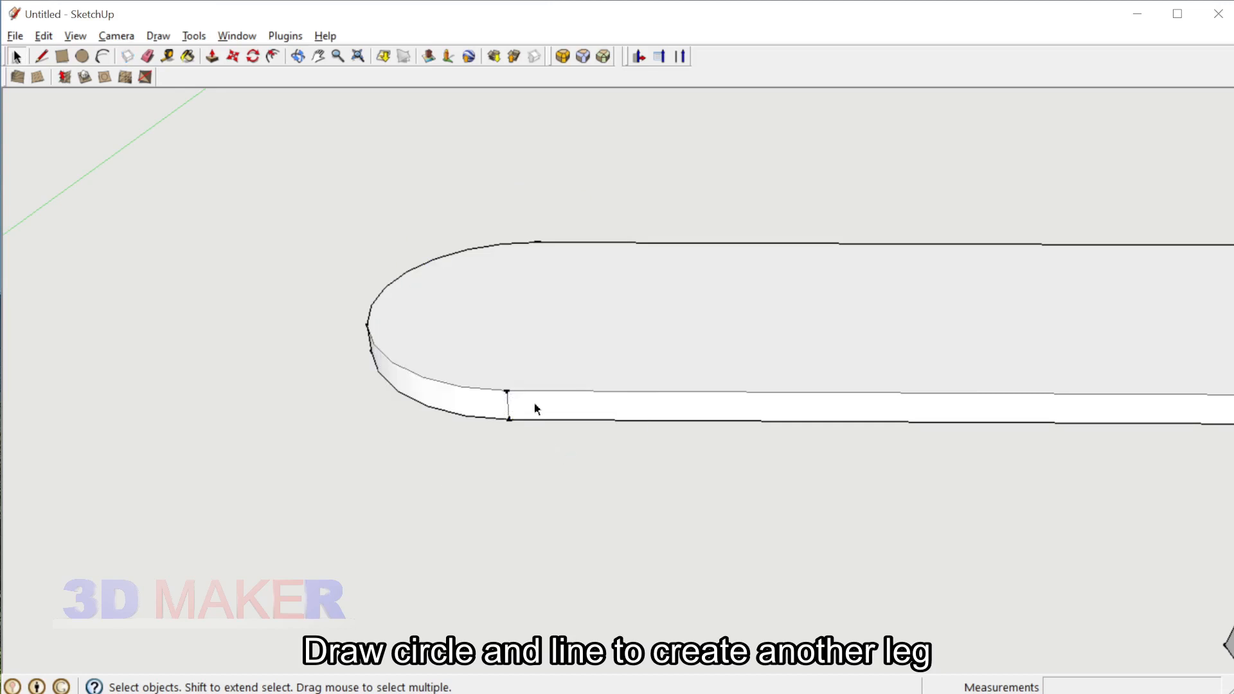
- Draw a vertical circle with a 250 mm radius, centred where the rounded end meets the front edge
{"action": "key", "text": "c"}
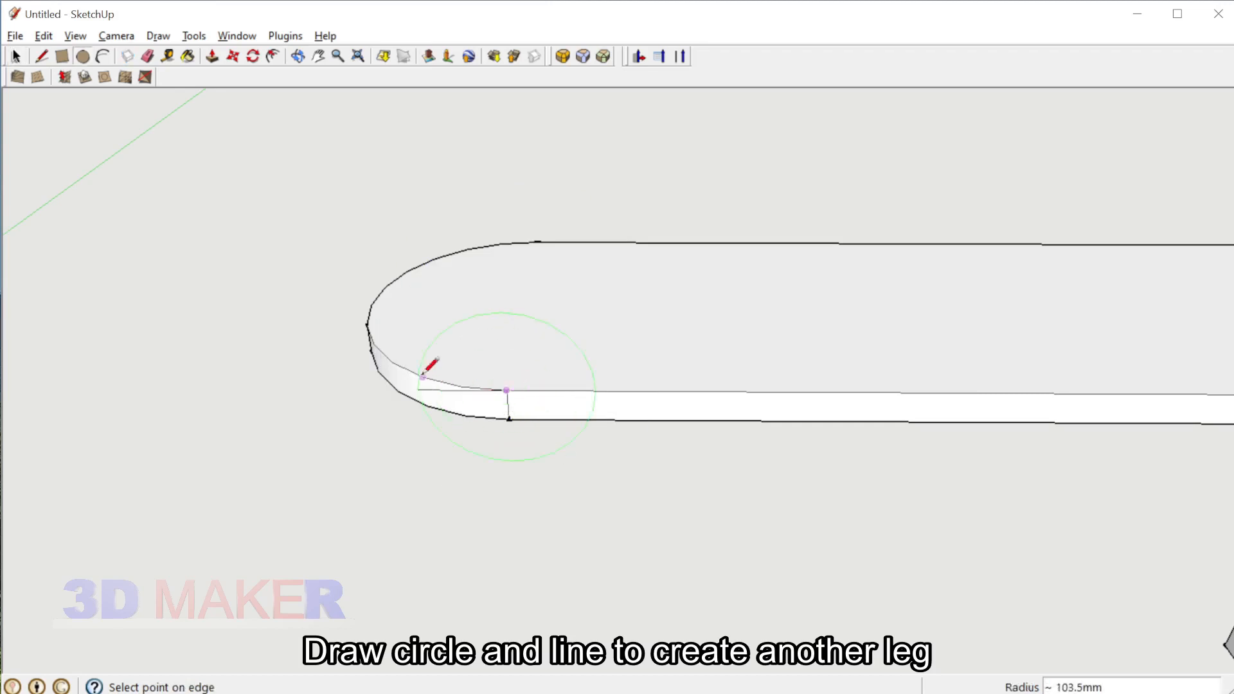
{"action": "middle_click_drag", "start_coordinate": [368, 313], "coordinate": [661, 285]}
{"action": "type", "text": "250"}
{"action": "key", "text": "Return"}
{"action": "key", "text": "space"}
{"action": "scroll", "coordinate": [660, 360], "scroll_direction": "down", "scroll_amount": 5}
{"action": "middle_click_drag", "start_coordinate": [659, 372], "coordinate": [763, 240]}
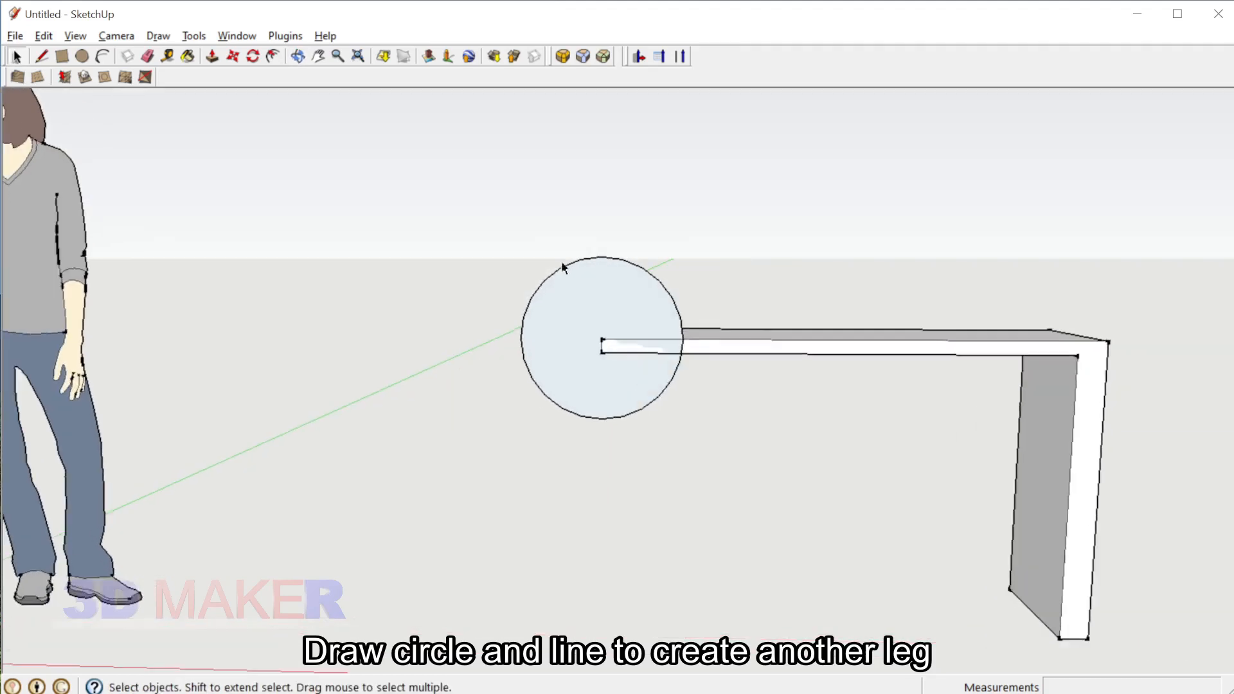
- Try to draw a vertical circle with a 125 mm radius at the start of the straight front edge
{"action": "scroll", "coordinate": [568, 277], "scroll_direction": "up", "scroll_amount": 5}
{"action": "middle_click_drag", "start_coordinate": [628, 403], "coordinate": [649, 508]}
{"action": "key", "text": "c"}
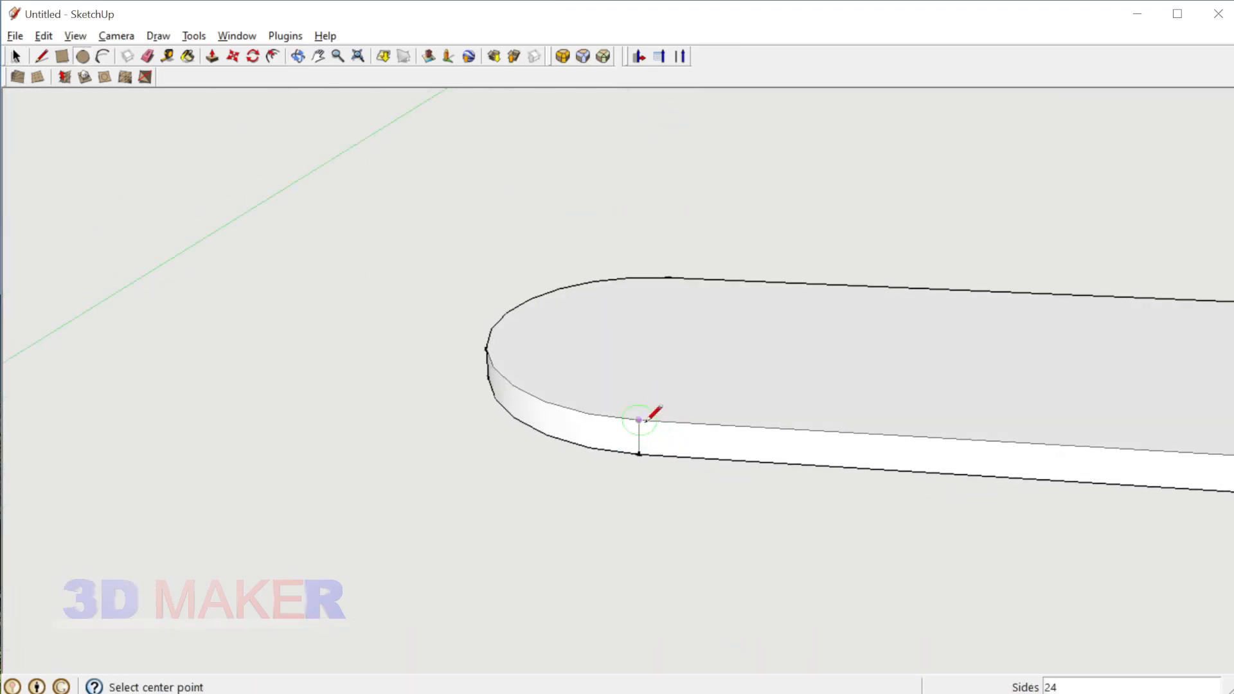
{"action": "left_click", "coordinate": [639, 419]}
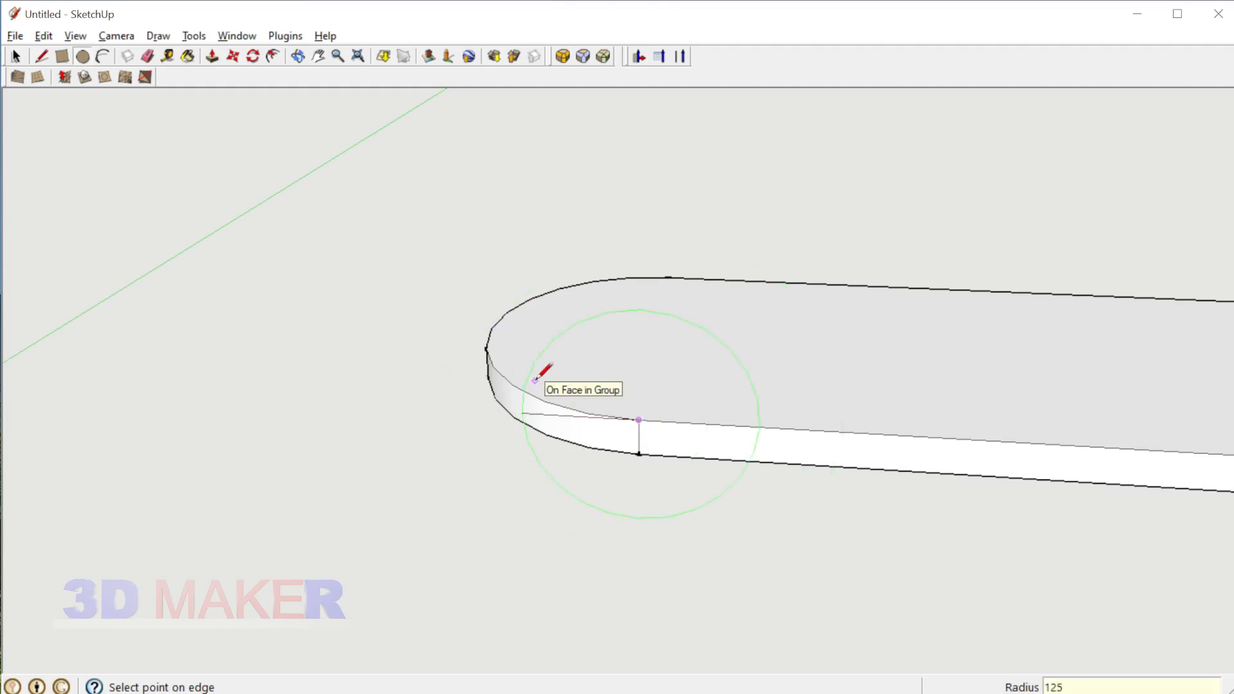
{"action": "key", "text": "Return"}
{"action": "key", "text": "space"}
- Select the vertical circle with its face and move it 125 mm along the counter top's front edge
{"action": "scroll", "coordinate": [569, 376], "scroll_direction": "down", "scroll_amount": 2}
{"action": "double_click", "coordinate": [645, 377]}
{"action": "middle_click_drag", "start_coordinate": [644, 376], "coordinate": [587, 405]}
{"action": "scroll", "coordinate": [588, 406], "scroll_direction": "up", "scroll_amount": 2}
{"action": "key", "text": "m"}
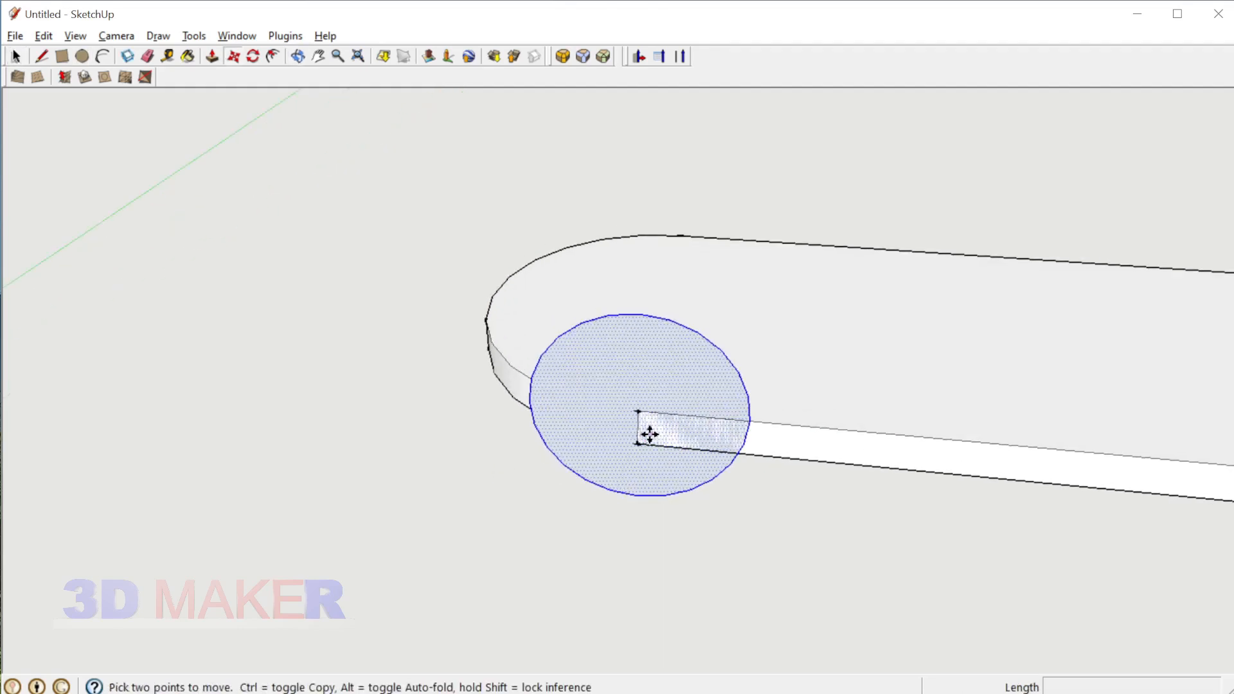
{"action": "left_click", "coordinate": [649, 435]}
{"action": "type", "text": "125"}
{"action": "key", "text": "Return"}
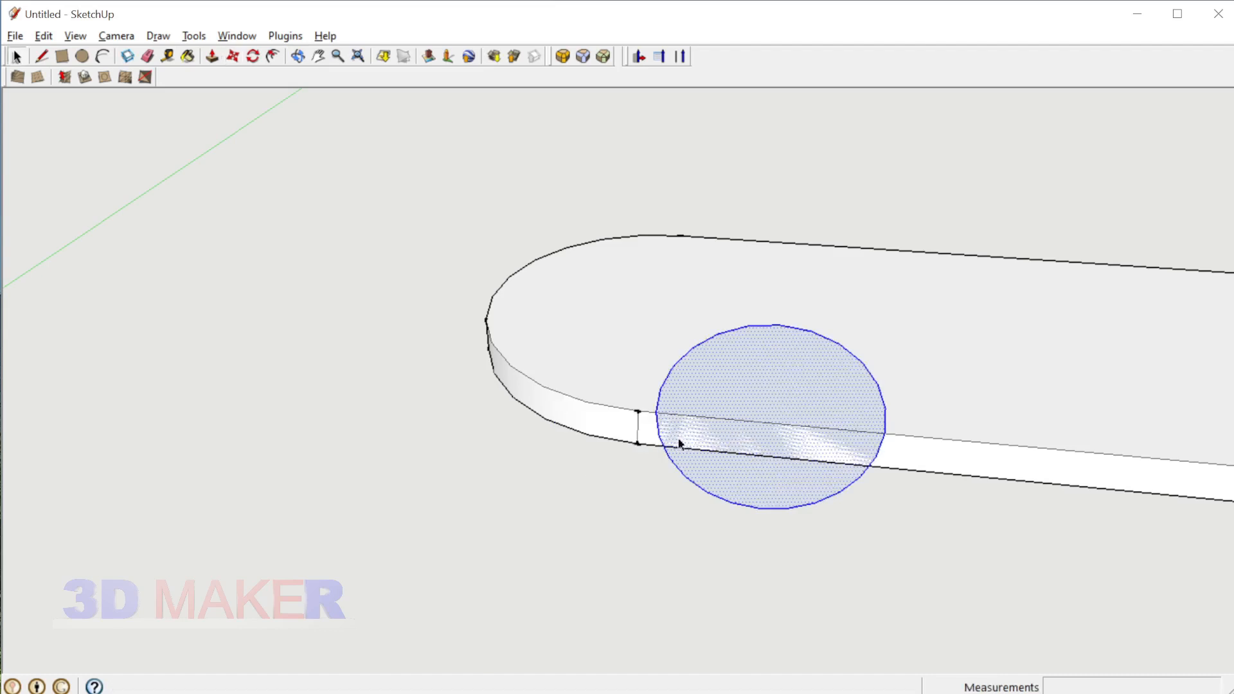
- Move the circle along the front edge until its outline meets the start of the rounded end
{"action": "key", "text": "space"}
{"action": "scroll", "coordinate": [667, 421], "scroll_direction": "up", "scroll_amount": 2}
{"action": "key", "text": "m"}
{"action": "left_click", "coordinate": [647, 408]}
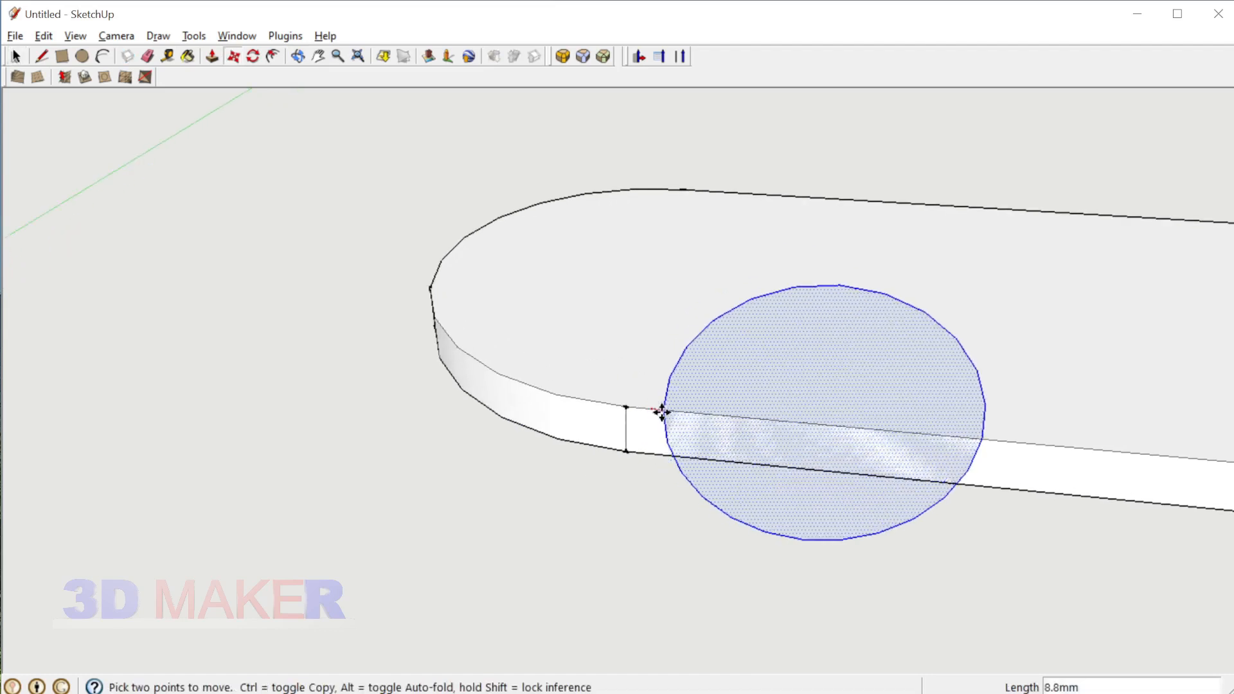
{"action": "left_click", "coordinate": [626, 407]}
- Measure the circle's width along the front edge and delete the circle
{"action": "key", "text": "t"}
{"action": "left_click", "coordinate": [626, 406]}
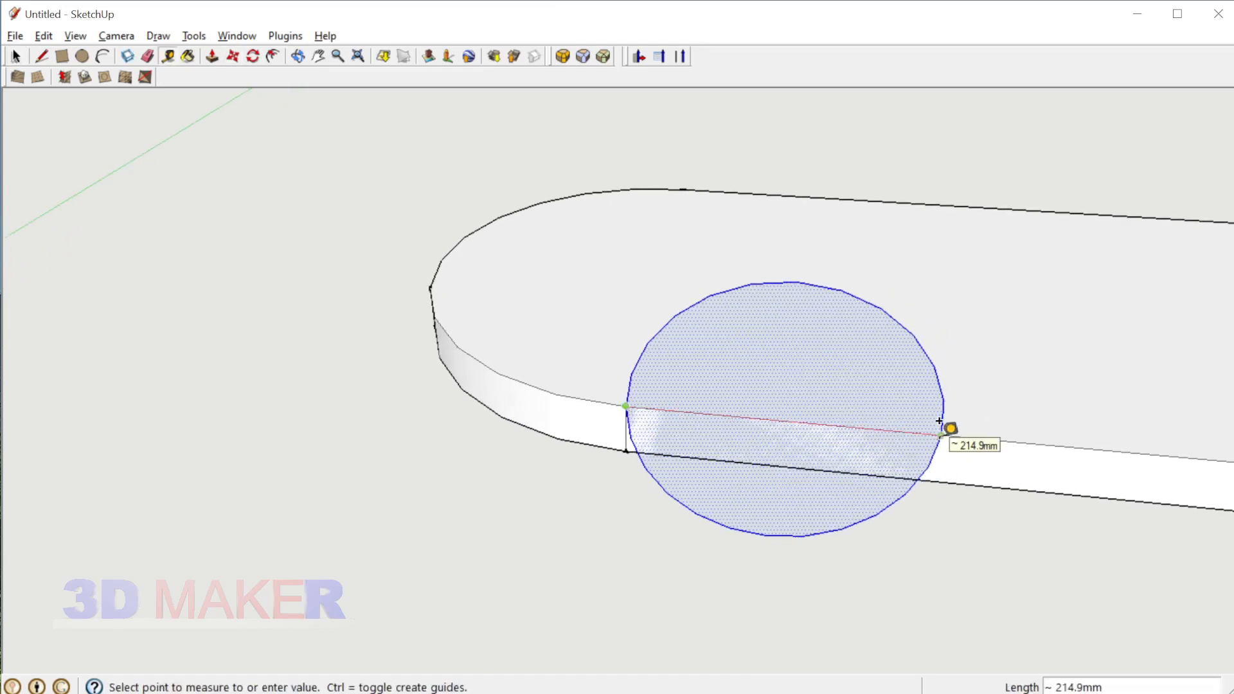
{"action": "key", "text": "space"}
{"action": "key", "text": "Delete"}
- Draw a new vertical circle with a 125 mm radius, centred where the rounded end meets the front edge
{"action": "key", "text": "c"}
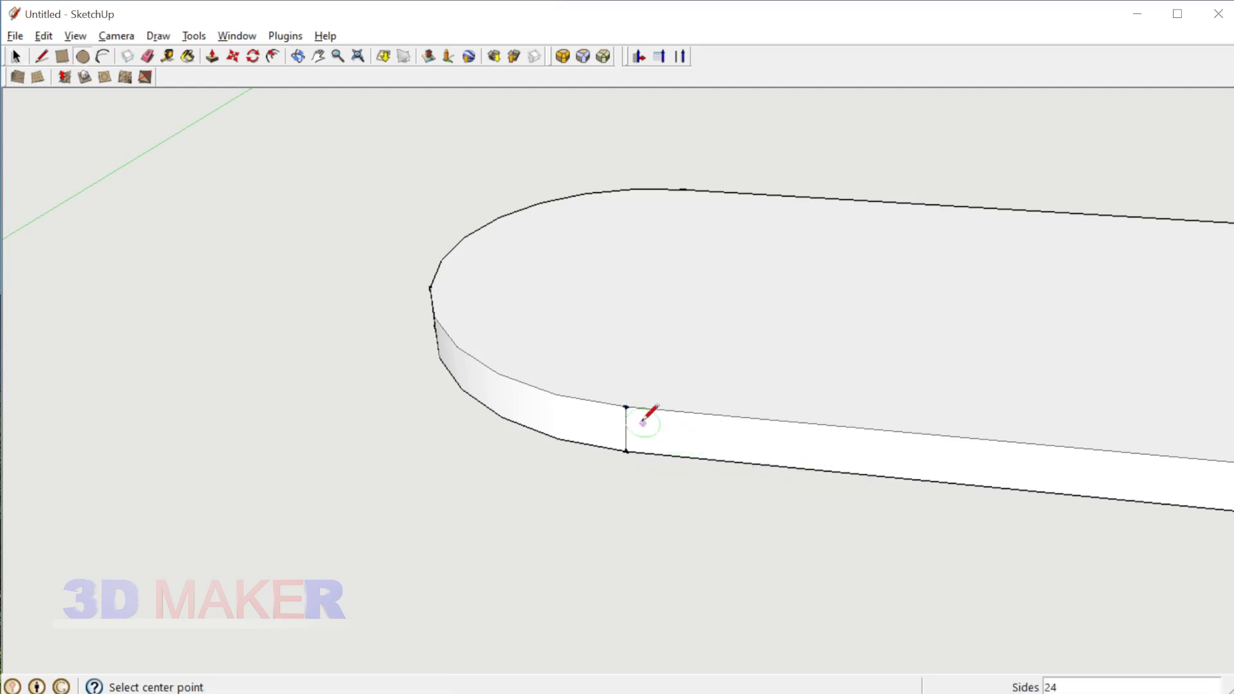
{"action": "key", "text": "Return"}
{"action": "key", "text": "space"}
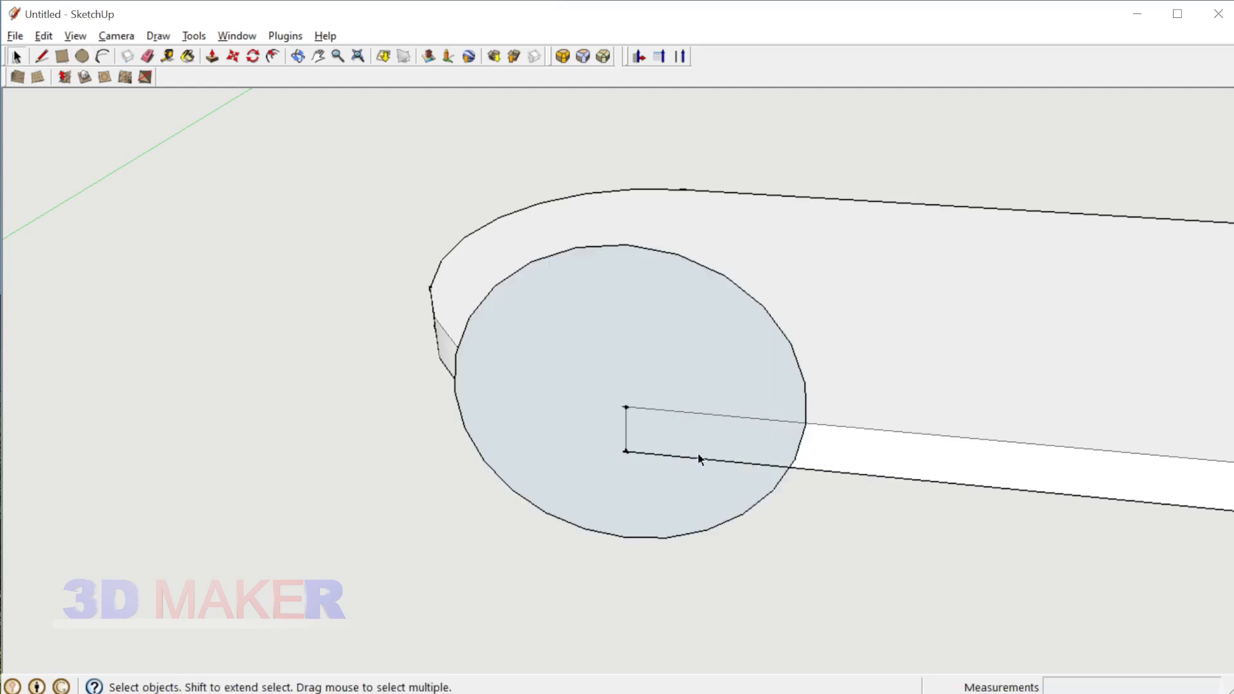
- Move the new circle and its face 125 mm along the counter top's front edge, away from the rounded end
{"action": "double_click", "coordinate": [709, 480]}
{"action": "key", "text": "m"}
{"action": "left_click", "coordinate": [690, 491]}
{"action": "type", "text": "125"}
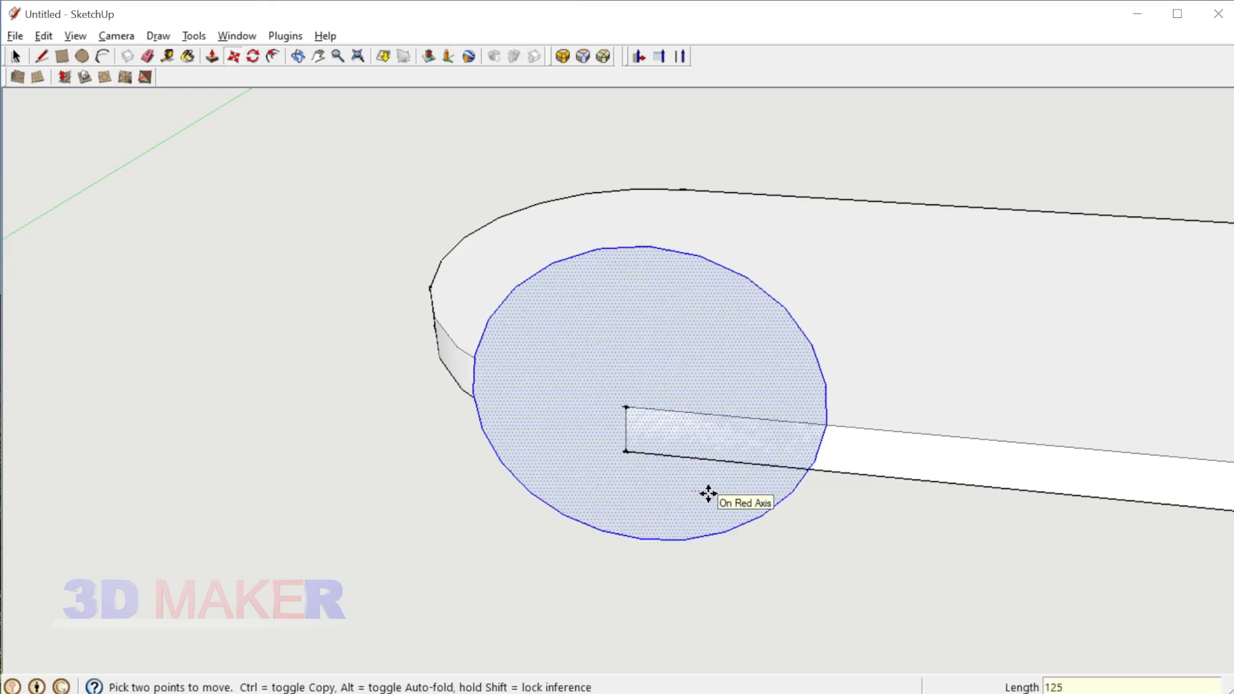
{"action": "key", "text": "Return"}
{"action": "key", "text": "space"}
- Draw vertical lines about 170 mm down from both sides of the circle and join their lower ends
{"action": "key", "text": "l"}
{"action": "left_click", "coordinate": [626, 406]}
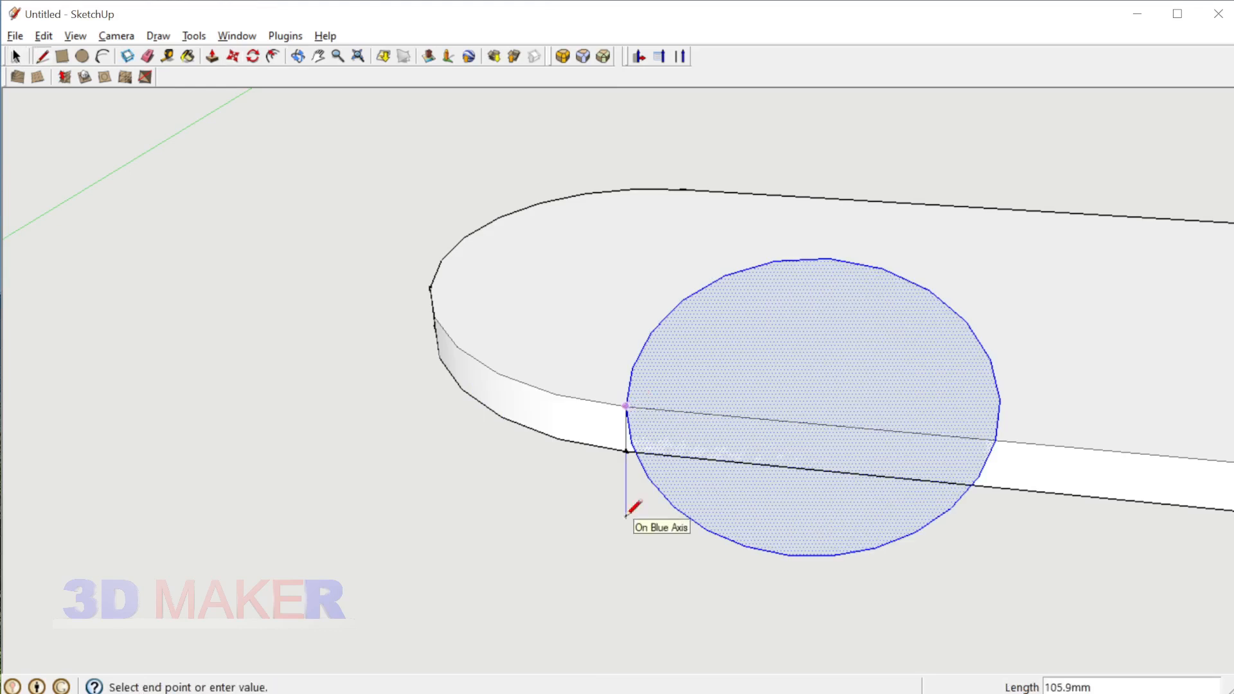
{"action": "scroll", "coordinate": [626, 516], "scroll_direction": "down", "scroll_amount": 2}
{"action": "middle_click_drag", "start_coordinate": [671, 519], "coordinate": [702, 374]}
{"action": "left_click", "coordinate": [628, 540]}
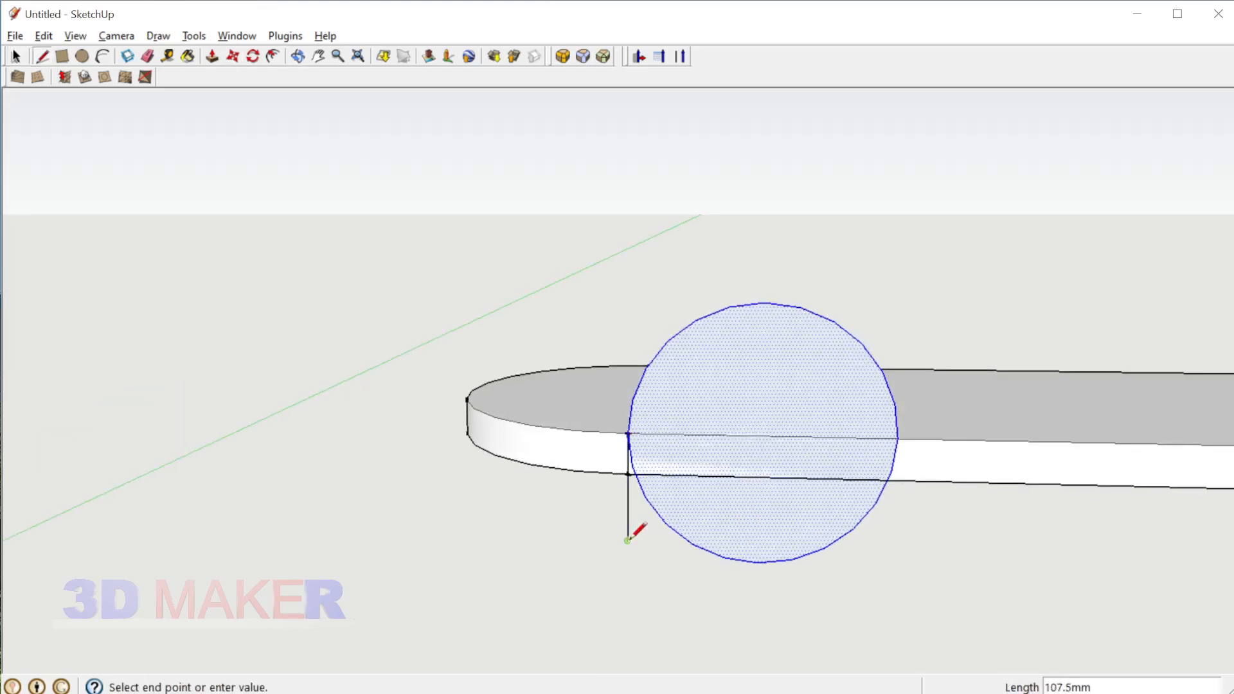
{"action": "left_click", "coordinate": [628, 433]}
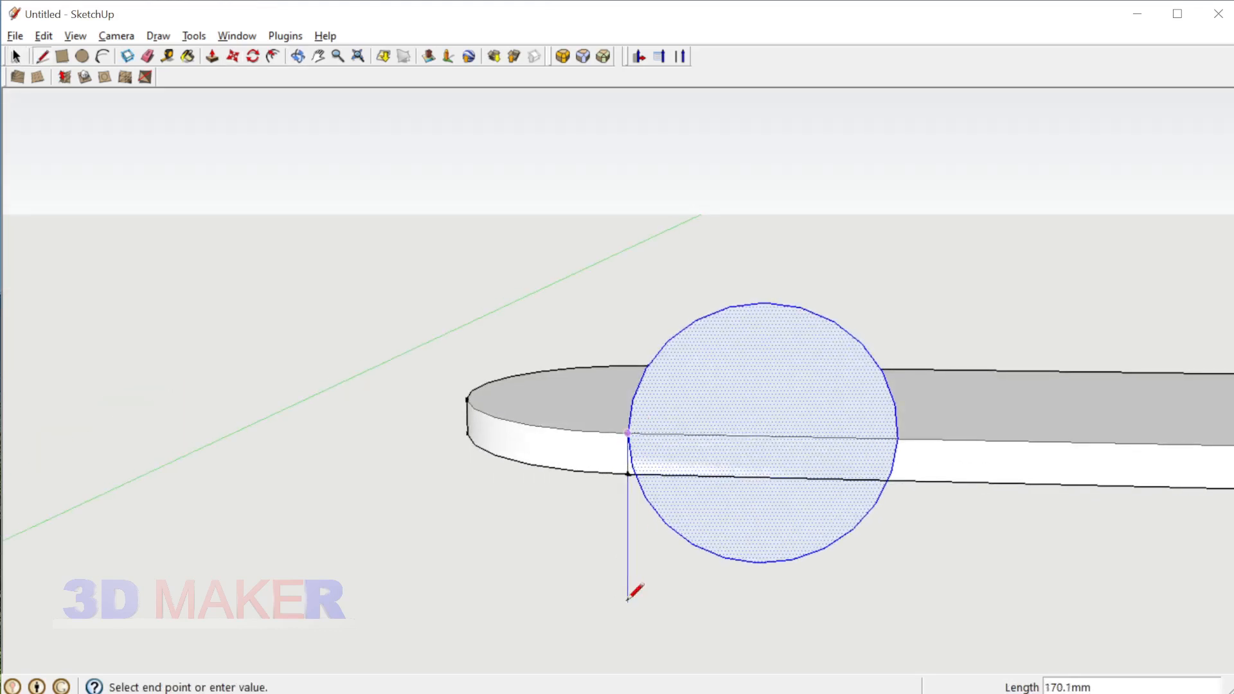
{"action": "left_click", "coordinate": [897, 437], "text": "shift"}
{"action": "left_click", "coordinate": [897, 438]}
- Erase the circle's lower arc inside the new outline
{"action": "key", "text": "e"}
{"action": "left_click", "coordinate": [825, 549]}
{"action": "key", "text": "space"}
- Mirror the arched shape downward by rotating a copy of it 180° about its bottom edge
{"action": "scroll", "coordinate": [689, 438], "scroll_direction": "down", "scroll_amount": 2}
{"action": "double_click", "coordinate": [741, 523]}
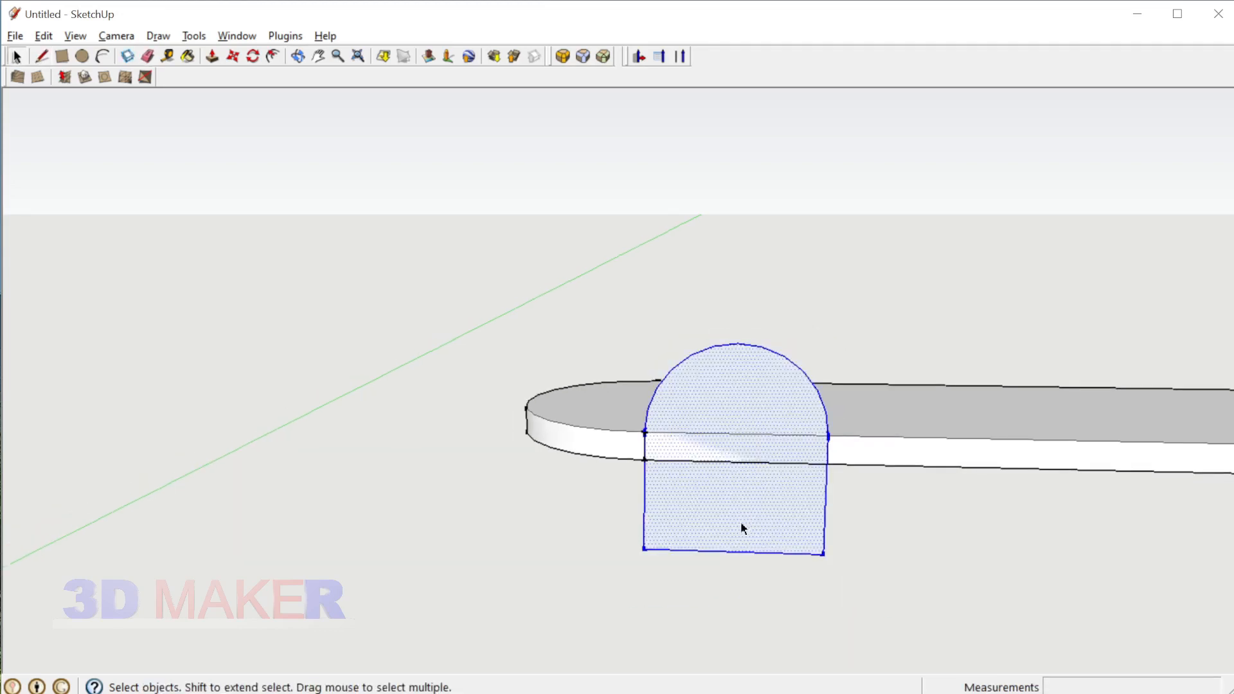
{"action": "key", "text": "q"}
{"action": "left_click_drag", "start_coordinate": [804, 548], "coordinate": [824, 554]}
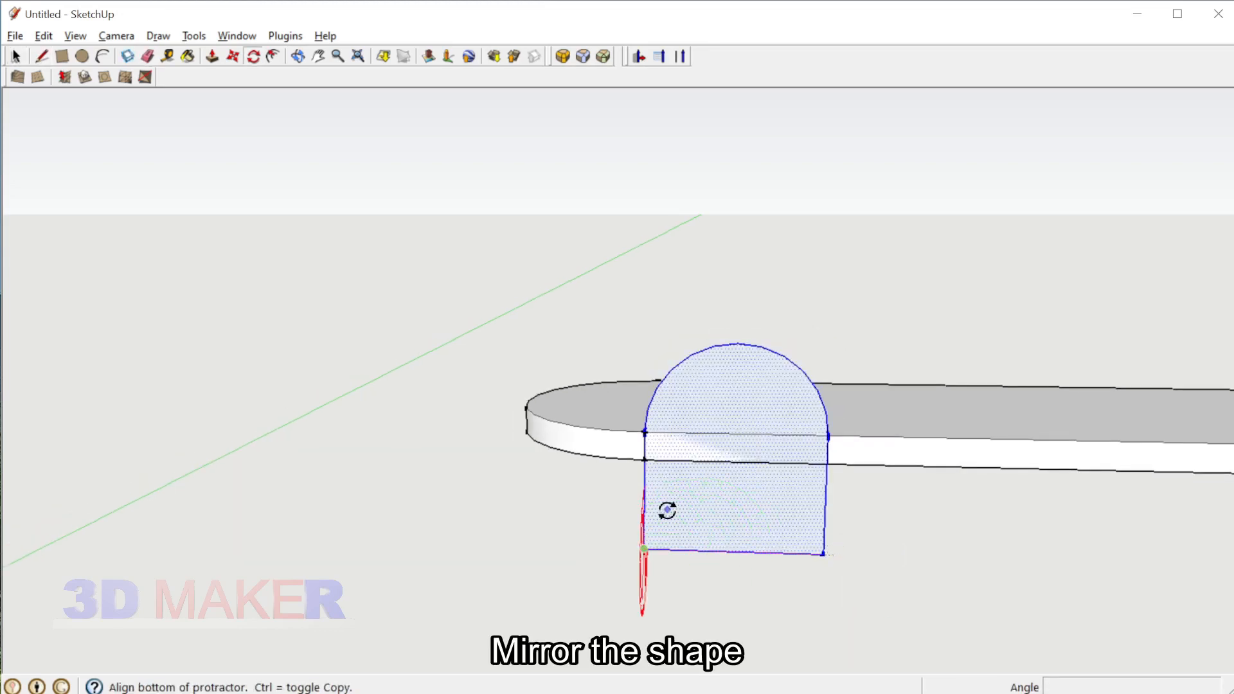
{"action": "left_click", "coordinate": [644, 491]}
{"action": "key", "text": "ctrl"}
{"action": "left_click", "coordinate": [644, 643]}
- Erase the line between the arched shape and its mirrored copy, and select the merged rounded profile
{"action": "key", "text": "e"}
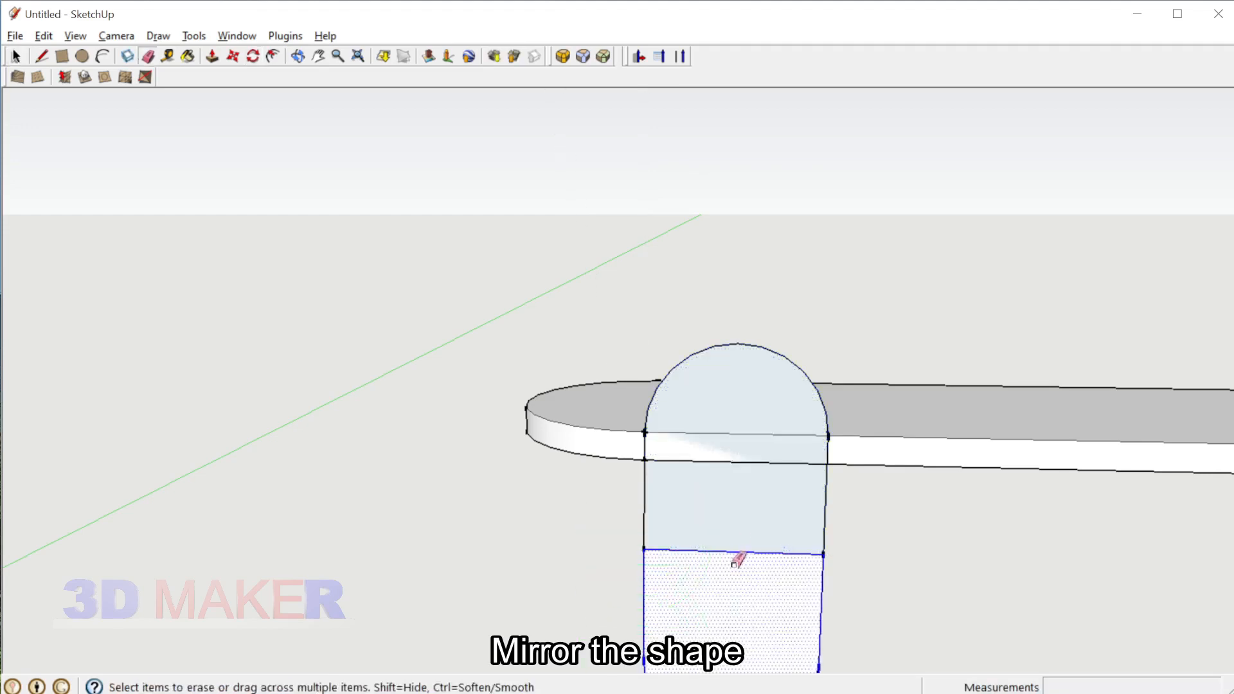
{"action": "left_click", "coordinate": [737, 552]}
{"action": "scroll", "coordinate": [710, 412], "scroll_direction": "down", "scroll_amount": 3}
{"action": "mouse_move", "coordinate": [708, 418]}
{"action": "middle_mouse_down"}
{"action": "mouse_move", "coordinate": [614, 586]}
{"action": "mouse_move", "coordinate": [582, 607]}
{"action": "middle_mouse_up"}
{"action": "key", "text": "space"}
{"action": "double_click", "coordinate": [695, 545]}
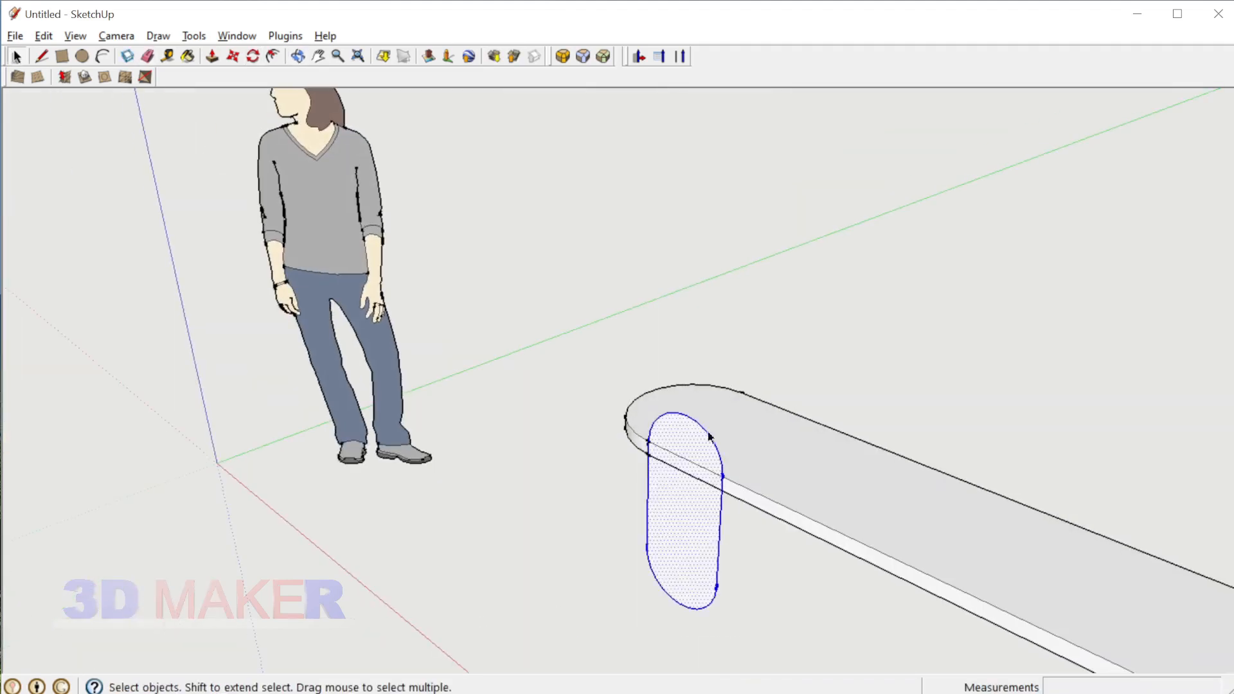
- Move the rounded profile back into the counter so it crosses the top near the rounded end
{"action": "scroll", "coordinate": [720, 495], "scroll_direction": "up", "scroll_amount": 2}
{"action": "key", "text": "m"}
{"action": "left_click", "coordinate": [722, 490]}
{"action": "scroll", "coordinate": [742, 477], "scroll_direction": "down", "scroll_amount": 4}
{"action": "middle_click_drag", "start_coordinate": [781, 490], "coordinate": [498, 514], "text": "shift"}
{"action": "left_click", "coordinate": [860, 522]}
{"action": "key", "text": "space"}
{"action": "scroll", "coordinate": [565, 404], "scroll_direction": "up", "scroll_amount": 3}
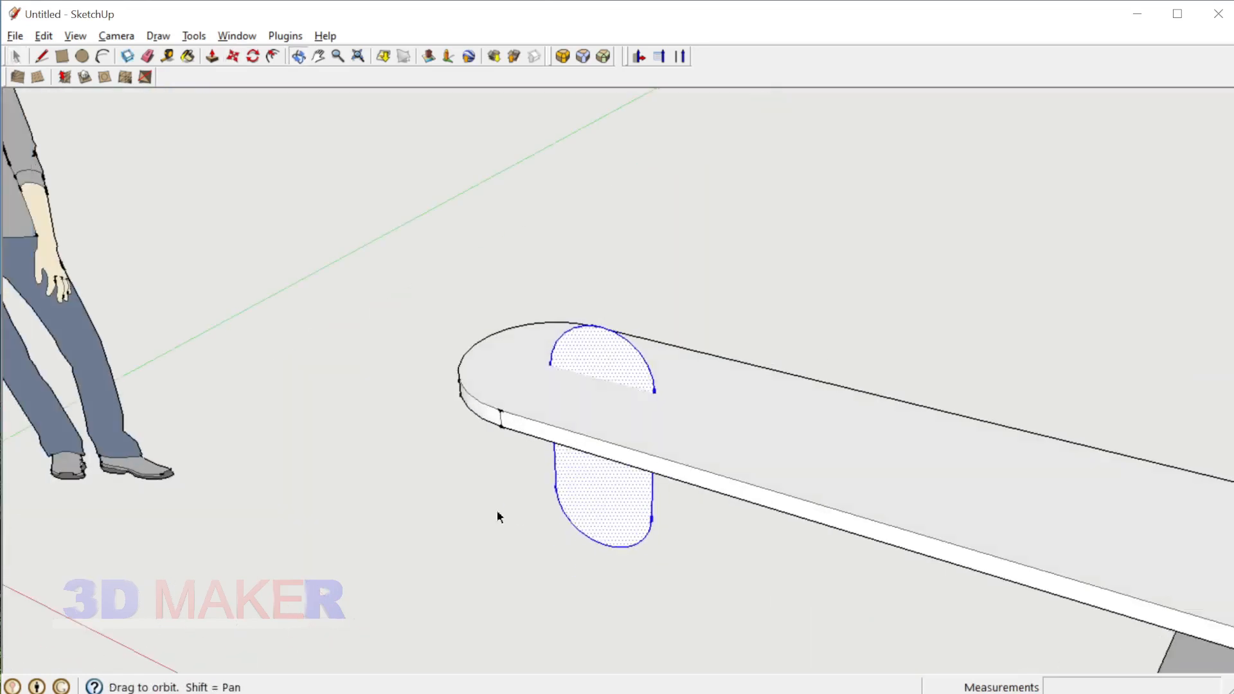
- Try to extrude the rounded profile 178 mm and undo the extrusion
{"action": "scroll", "coordinate": [607, 347], "scroll_direction": "up", "scroll_amount": 5}
{"action": "key", "text": "p"}
{"action": "left_click_drag", "start_coordinate": [611, 384], "coordinate": [586, 405]}
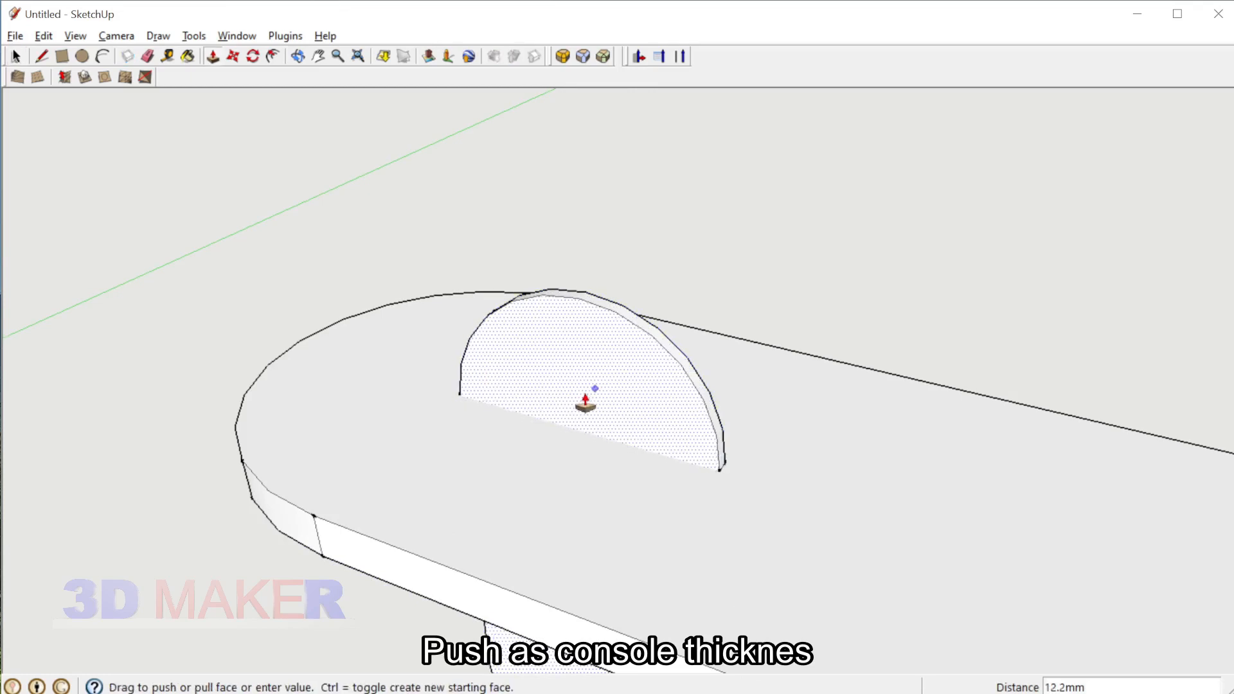
{"action": "type", "text": "178"}
{"action": "key", "text": "Return"}
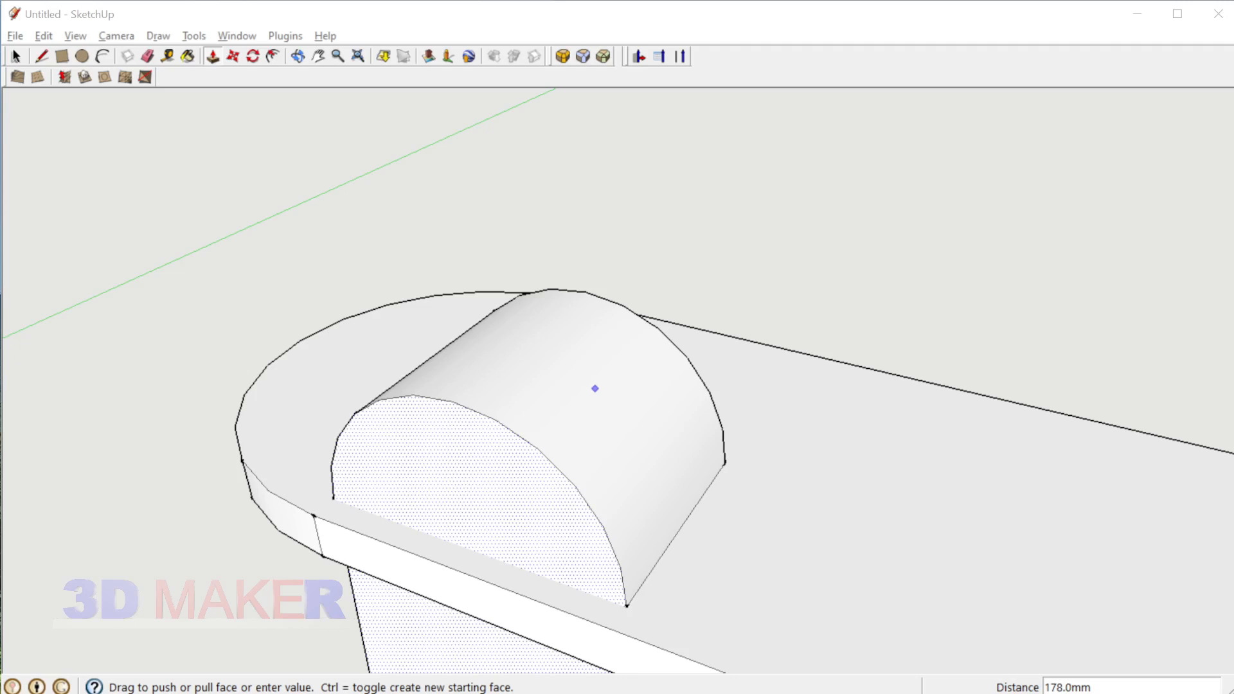
{"action": "key", "text": "ctrl+z"}
- Extrude the rounded profile 30 mm to form the second leg
{"action": "middle_click_drag", "start_coordinate": [749, 542], "coordinate": [484, 425]}
{"action": "type", "text": "30"}
{"action": "key", "text": "Return"}
- Move the curved bottom face of the rounded leg vertically to align with the bottom of the straight end leg
{"action": "key", "text": "space"}
{"action": "left_click", "coordinate": [550, 492]}
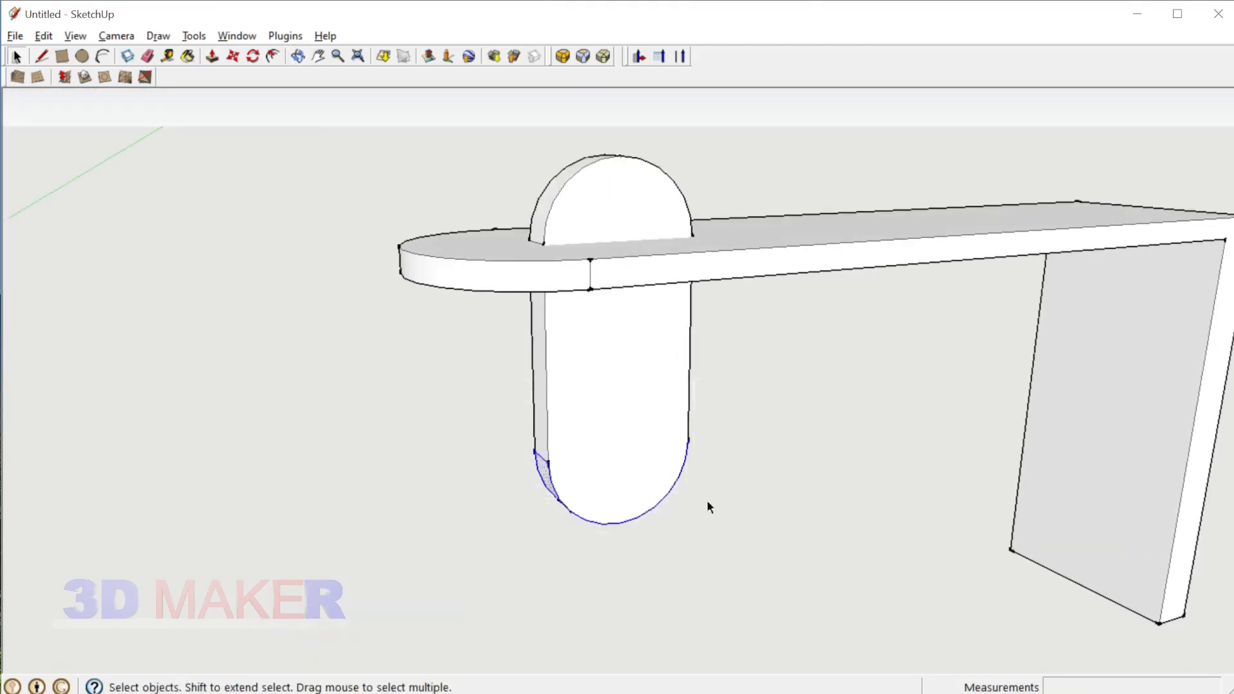
{"action": "middle_click_drag", "start_coordinate": [707, 500], "coordinate": [653, 514]}
{"action": "scroll", "coordinate": [622, 516], "scroll_direction": "up", "scroll_amount": 5}
{"action": "key", "text": "m"}
{"action": "left_click", "coordinate": [608, 512]}
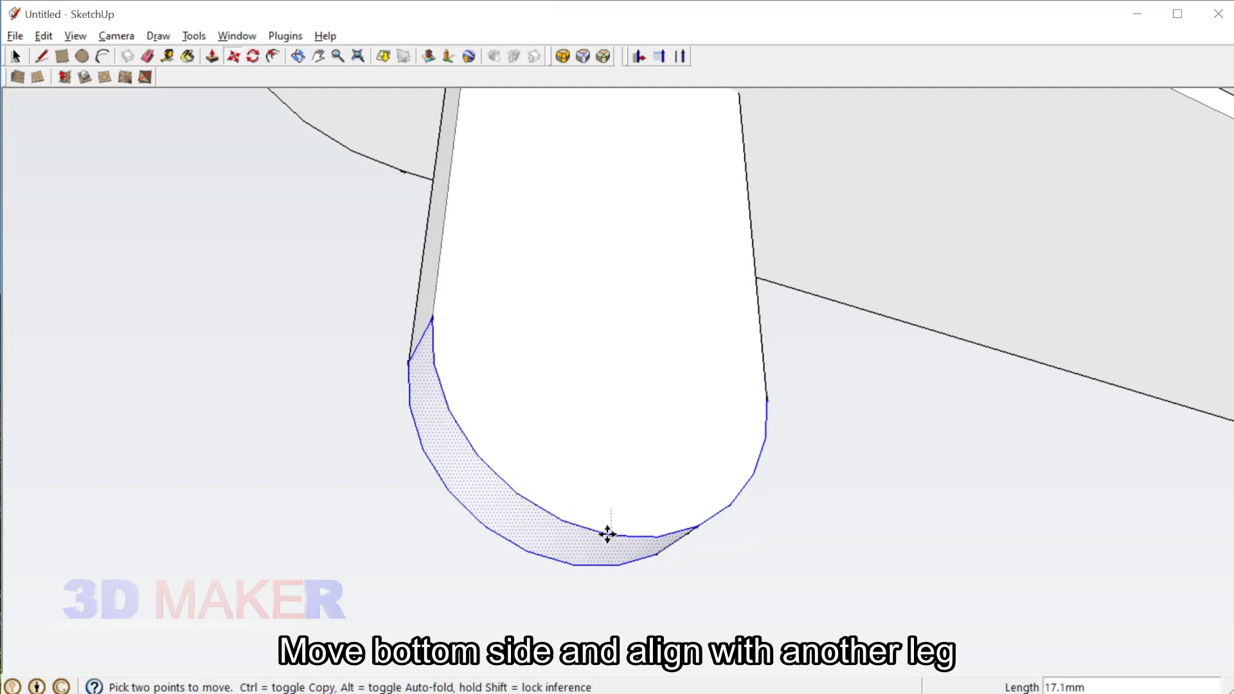
{"action": "scroll", "coordinate": [608, 533], "scroll_direction": "down", "scroll_amount": 5}
{"action": "middle_click_drag", "start_coordinate": [611, 559], "coordinate": [617, 334]}
{"action": "left_click", "coordinate": [1068, 591]}
{"action": "key", "text": "space"}
{"action": "scroll", "coordinate": [838, 545], "scroll_direction": "down", "scroll_amount": 2}
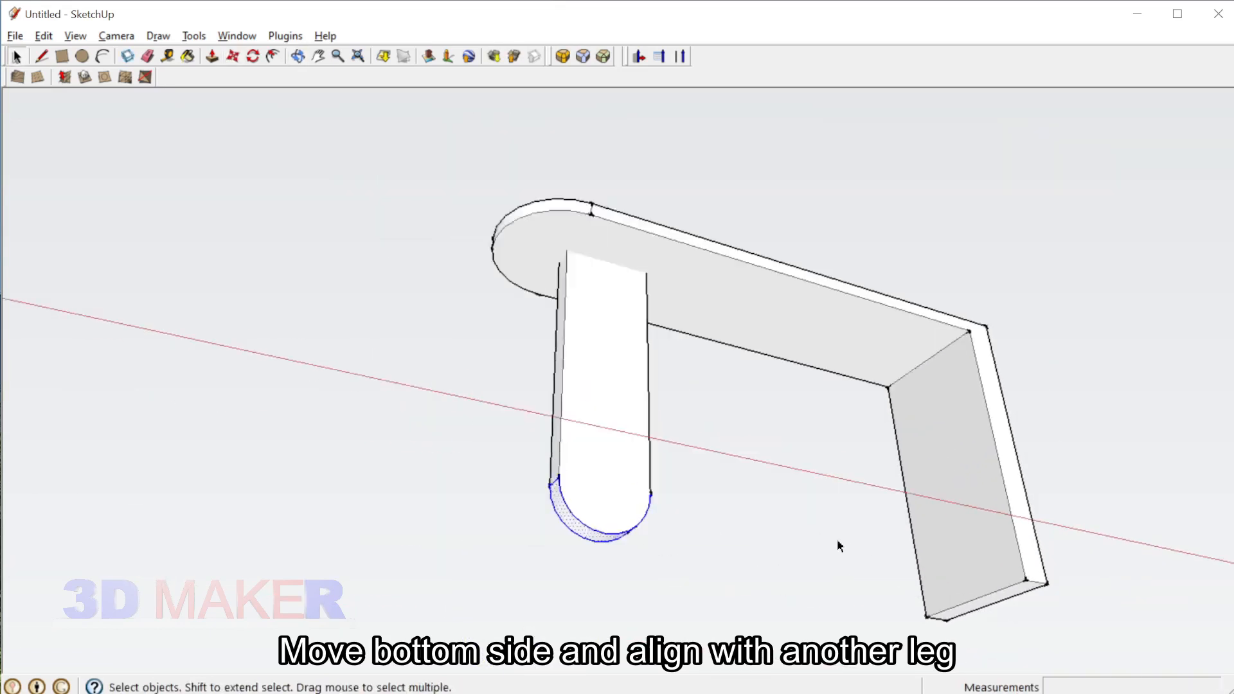
- Show the table in Front view and compare its proportions with the reference photo in Snipping Tool
{"action": "key", "text": "F4"}
{"action": "scroll", "coordinate": [764, 601], "scroll_direction": "down", "scroll_amount": 2}
{"action": "scroll", "coordinate": [554, 315], "scroll_direction": "up", "scroll_amount": 3}
{"action": "scroll", "coordinate": [717, 559], "scroll_direction": "down", "scroll_amount": 4}
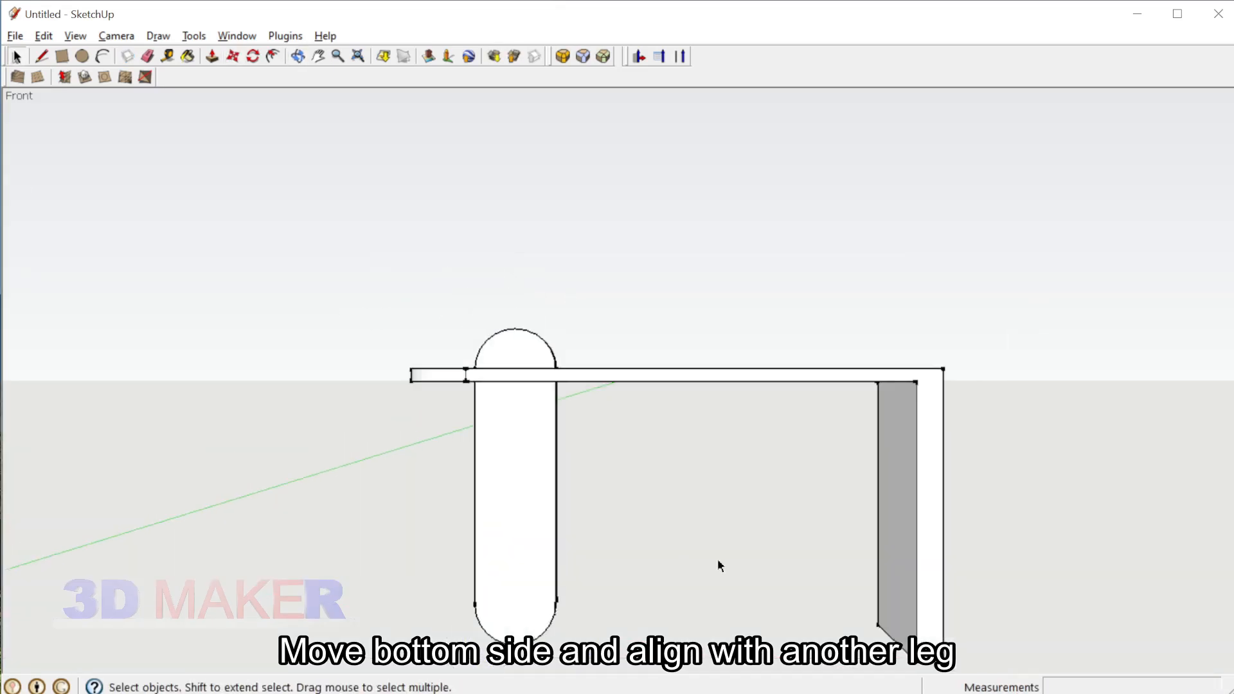
{"action": "scroll", "coordinate": [718, 499], "scroll_direction": "up", "scroll_amount": 2}
{"action": "key", "text": "alt+Tab"}
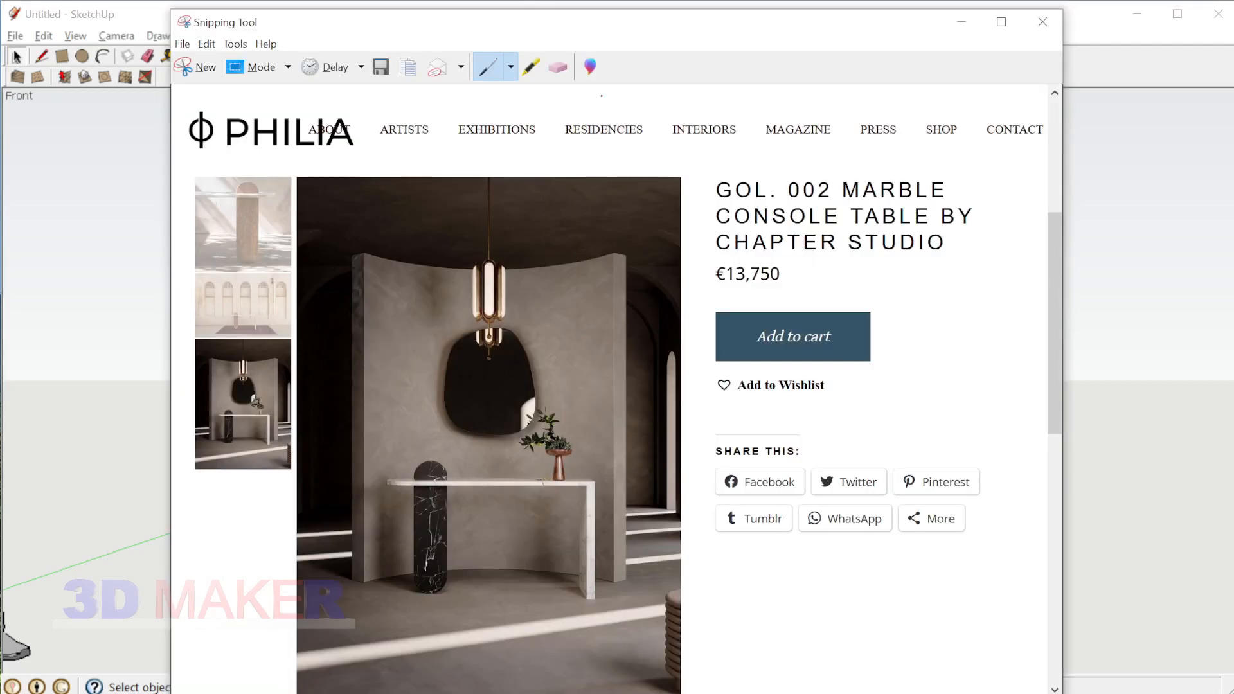
{"action": "left_click_drag", "start_coordinate": [615, 39], "coordinate": [1067, 48]}
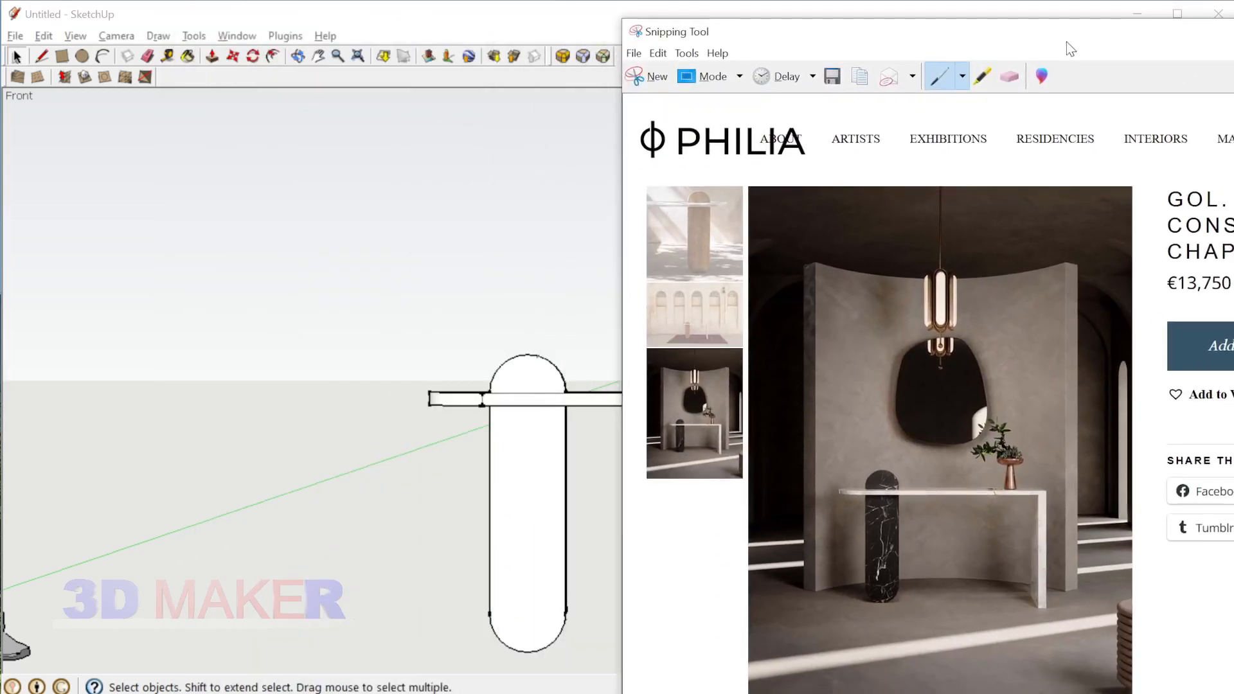
{"action": "left_click", "coordinate": [454, 477]}
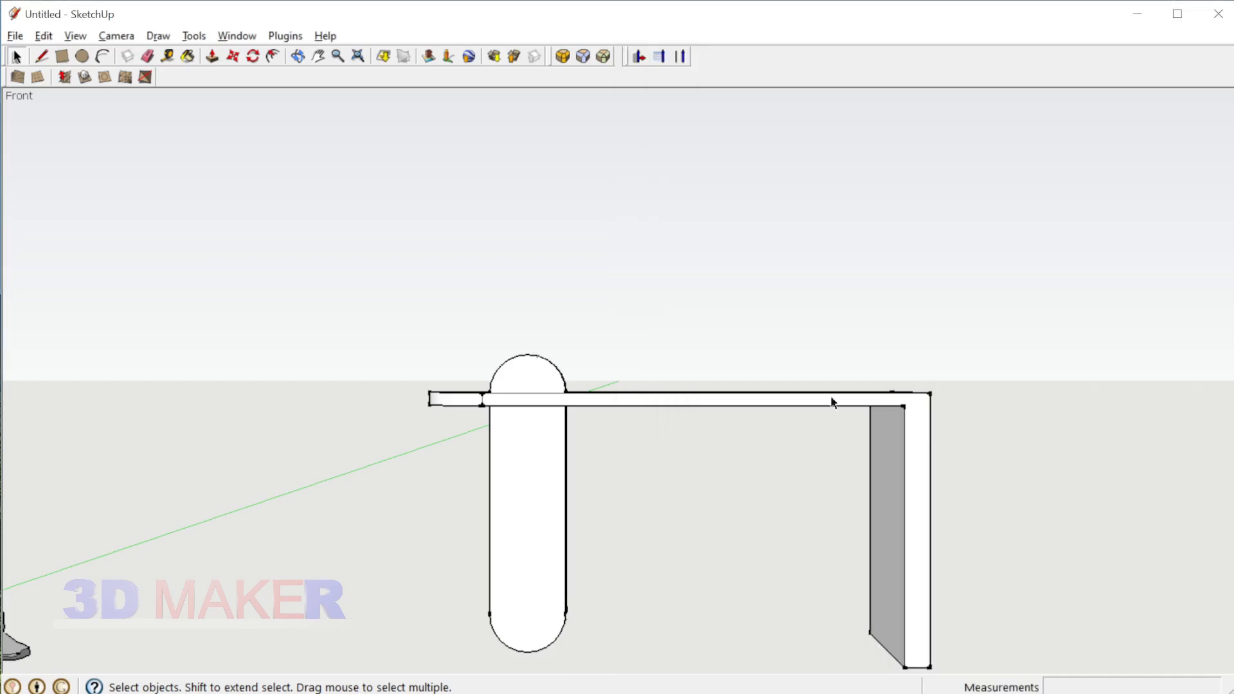
- Measure the table's height from the counter's upper edge to the bottom of the end leg
{"action": "key", "text": "t"}
{"action": "left_click", "coordinate": [854, 393]}
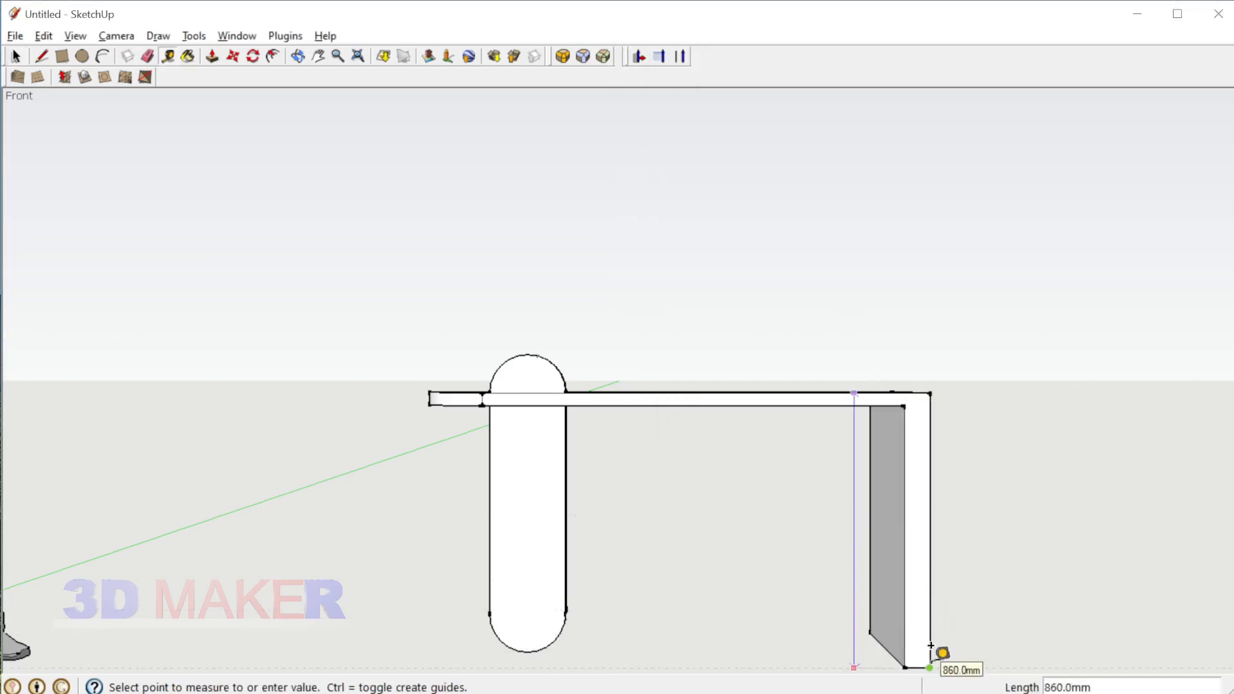
{"action": "key", "text": "space"}
- Open the table group for editing and move the whole counter top down 60 mm
{"action": "left_click_drag", "start_coordinate": [358, 324], "coordinate": [1006, 442]}
{"action": "middle_click_drag", "start_coordinate": [884, 389], "coordinate": [802, 429]}
{"action": "double_click", "coordinate": [785, 409]}
{"action": "left_click_drag", "start_coordinate": [341, 297], "coordinate": [1016, 456]}
{"action": "scroll", "coordinate": [921, 468], "scroll_direction": "up", "scroll_amount": 2}
{"action": "key", "text": "m"}
{"action": "left_click", "coordinate": [916, 447]}
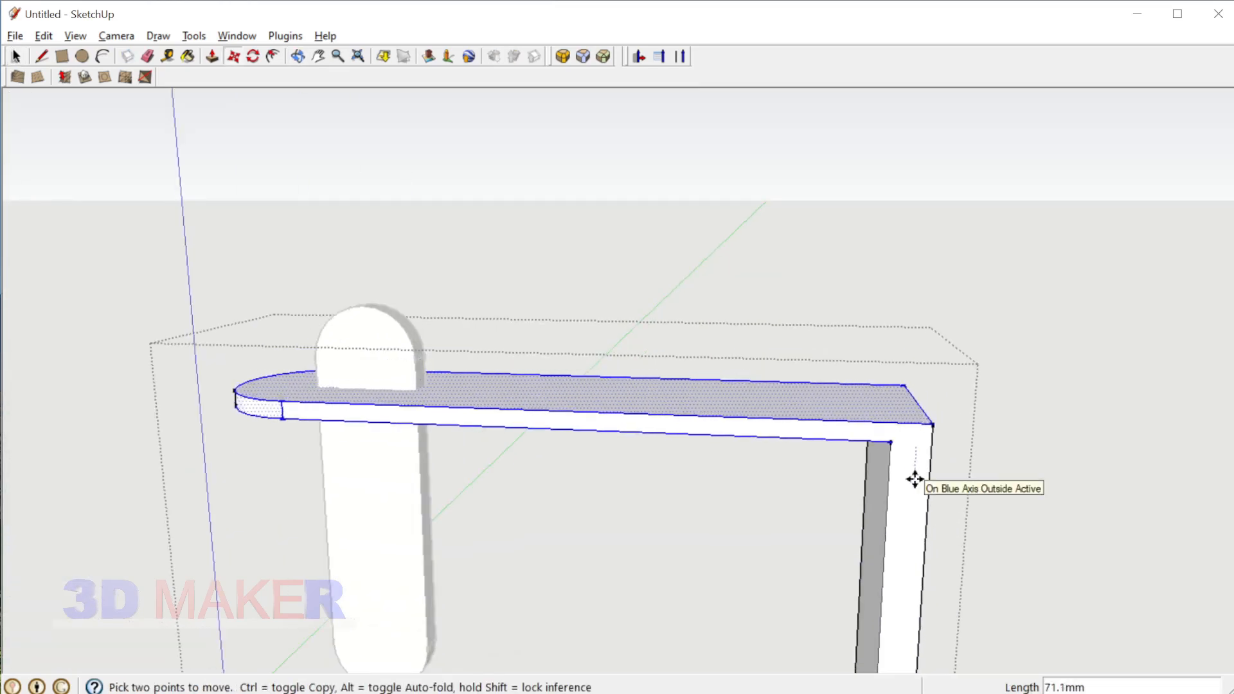
{"action": "type", "text": "60"}
{"action": "key", "text": "Return"}
{"action": "key", "text": "space"}
- Check the height of the lowered counter top and leave the table group
{"action": "scroll", "coordinate": [861, 405], "scroll_direction": "down", "scroll_amount": 2}
{"action": "key", "text": "t"}
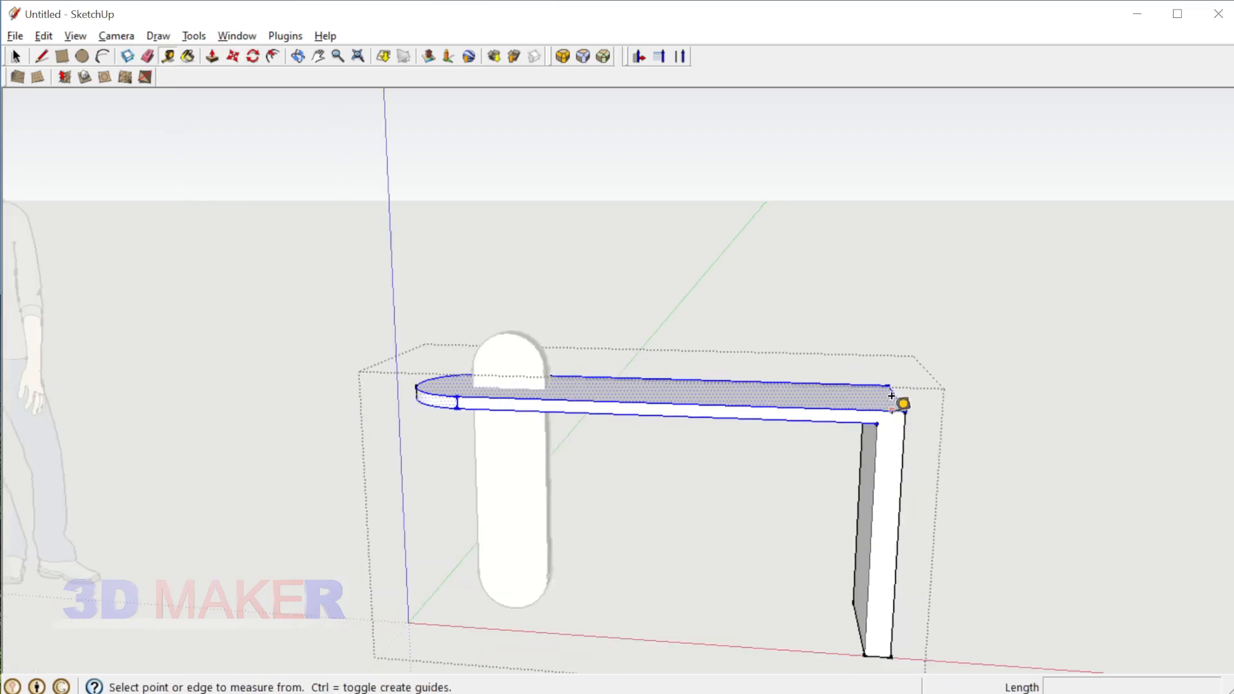
{"action": "left_click", "coordinate": [891, 410]}
{"action": "key", "text": "space"}
{"action": "key", "text": "Escape"}
{"action": "scroll", "coordinate": [604, 425], "scroll_direction": "up", "scroll_amount": 4}
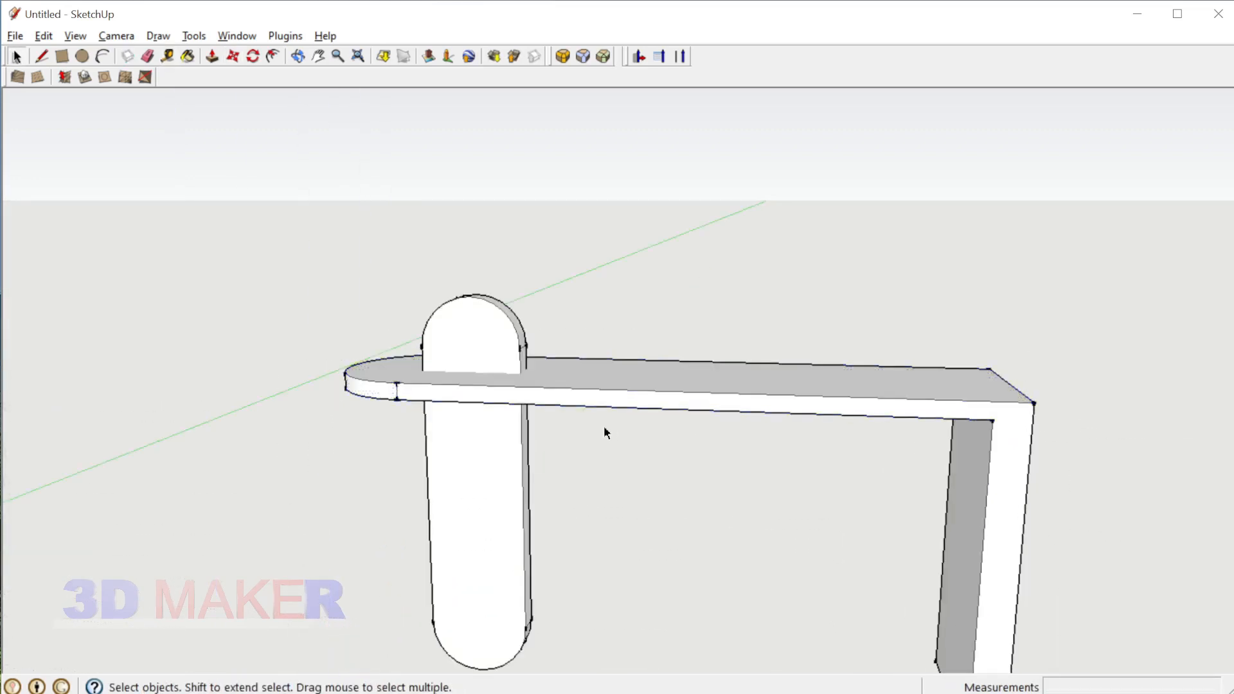
- Select the arched top of the rounded leg and move it down 60 mm
{"action": "middle_click_drag", "start_coordinate": [597, 421], "coordinate": [385, 283]}
{"action": "left_click_drag", "start_coordinate": [330, 234], "coordinate": [607, 353]}
{"action": "scroll", "coordinate": [506, 317], "scroll_direction": "up", "scroll_amount": 2}
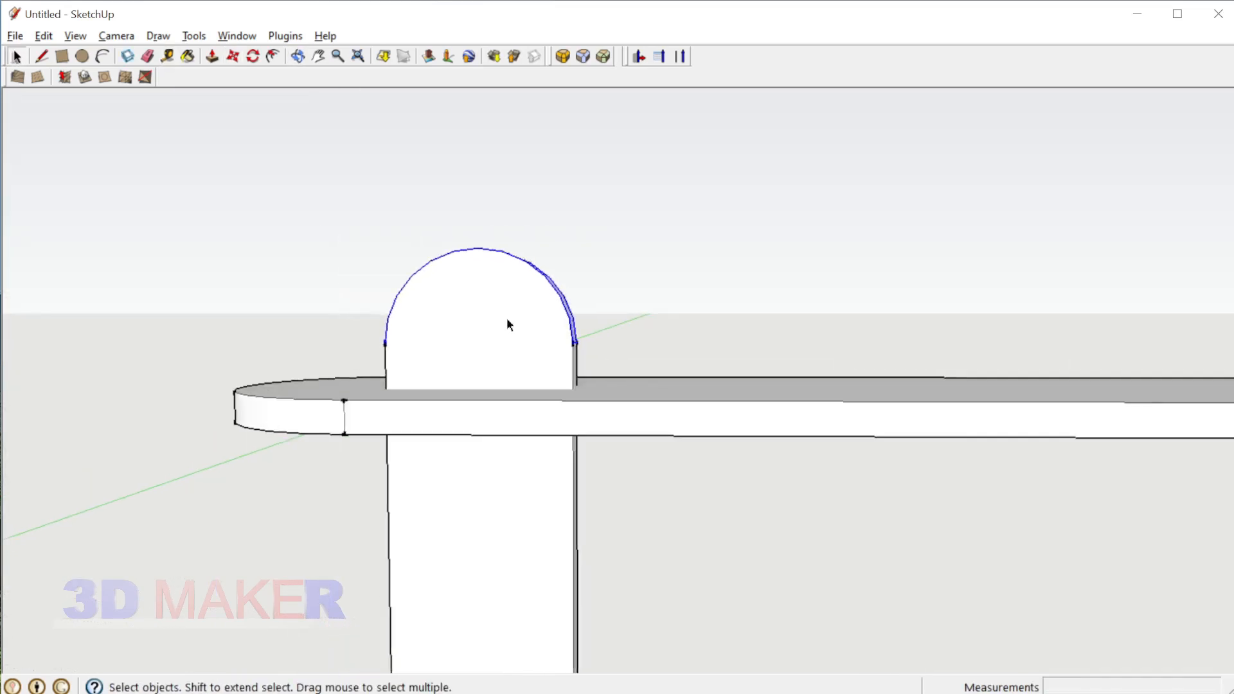
{"action": "key", "text": "m"}
{"action": "left_click", "coordinate": [584, 349]}
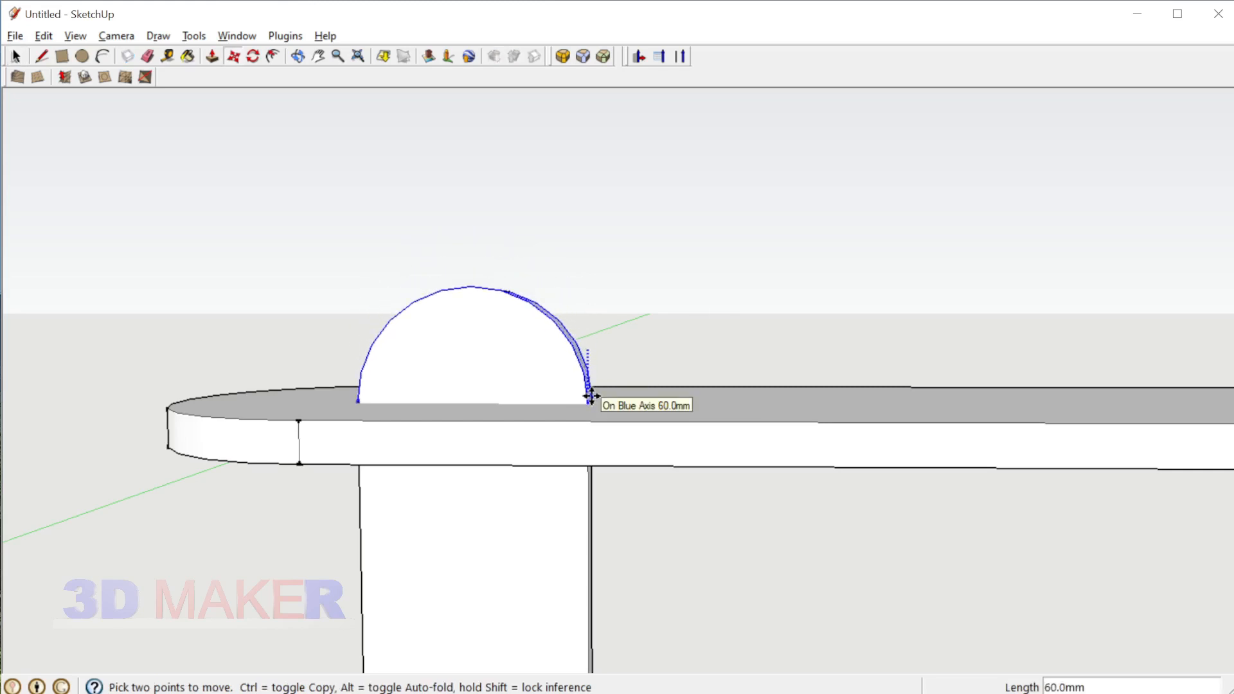
{"action": "left_click", "coordinate": [590, 396]}
{"action": "key", "text": "space"}
- Measure the height of the rounded leg from the peak of its arch
{"action": "scroll", "coordinate": [537, 357], "scroll_direction": "down", "scroll_amount": 2}
{"action": "key", "text": "t"}
{"action": "left_click", "coordinate": [491, 309]}
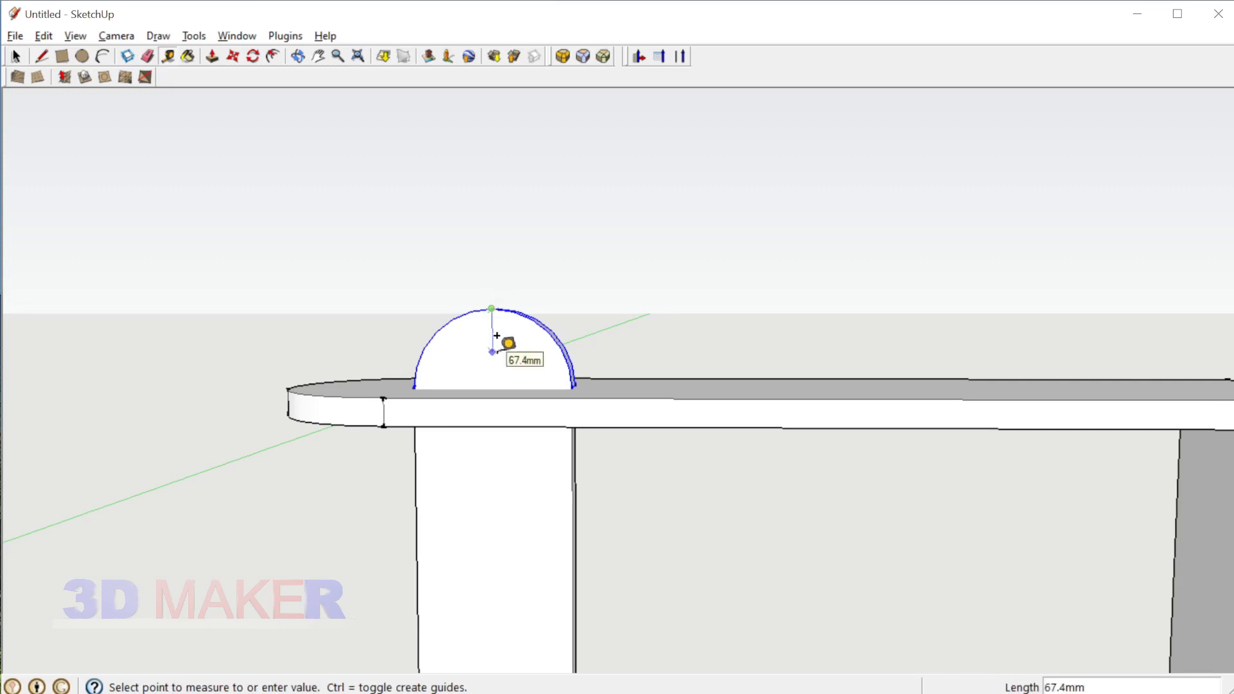
{"action": "scroll", "coordinate": [548, 388], "scroll_direction": "down", "scroll_amount": 3}
{"action": "left_click", "coordinate": [851, 596]}
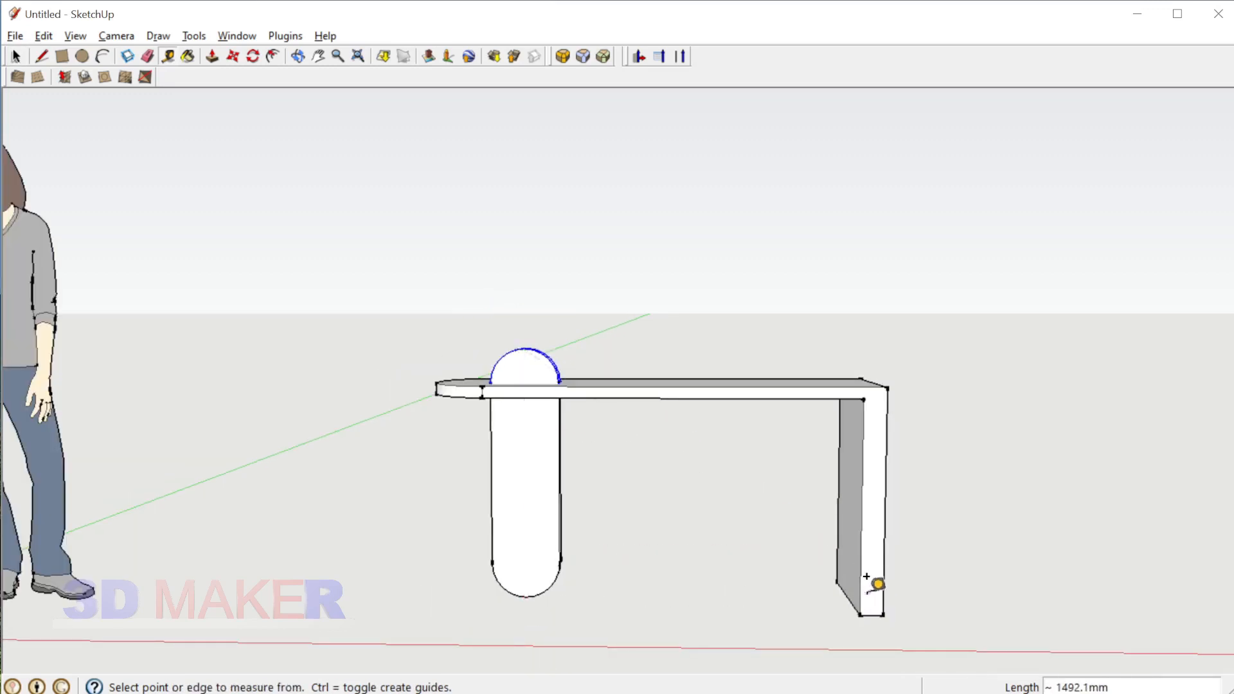
{"action": "key", "text": "space"}
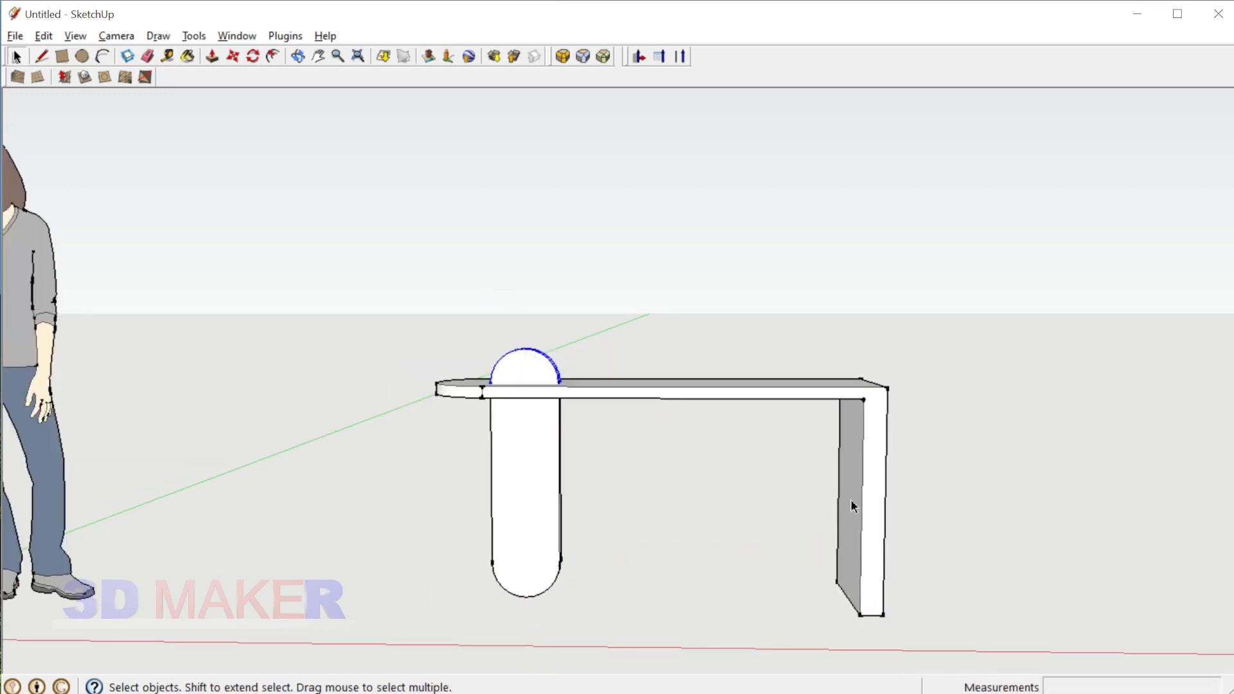
- Draw a short vertical line up from the counter's rear corner and a horizontal line about 1600 mm long past the rounded leg
{"action": "scroll", "coordinate": [499, 361], "scroll_direction": "up", "scroll_amount": 1}
{"action": "scroll", "coordinate": [721, 404], "scroll_direction": "down", "scroll_amount": 1}
{"action": "scroll", "coordinate": [642, 380], "scroll_direction": "up", "scroll_amount": 3}
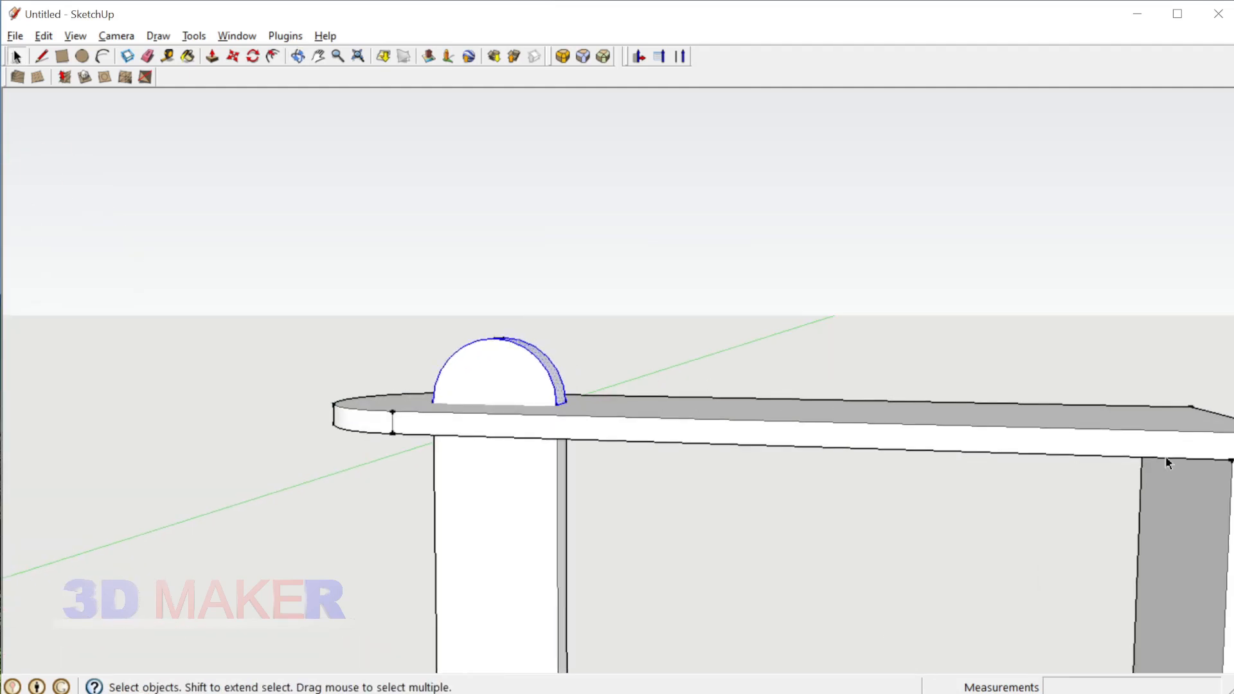
{"action": "middle_click_drag", "start_coordinate": [913, 331], "coordinate": [905, 368]}
{"action": "key", "text": "l"}
{"action": "scroll", "coordinate": [904, 369], "scroll_direction": "down", "scroll_amount": 1}
{"action": "left_click", "coordinate": [1128, 399]}
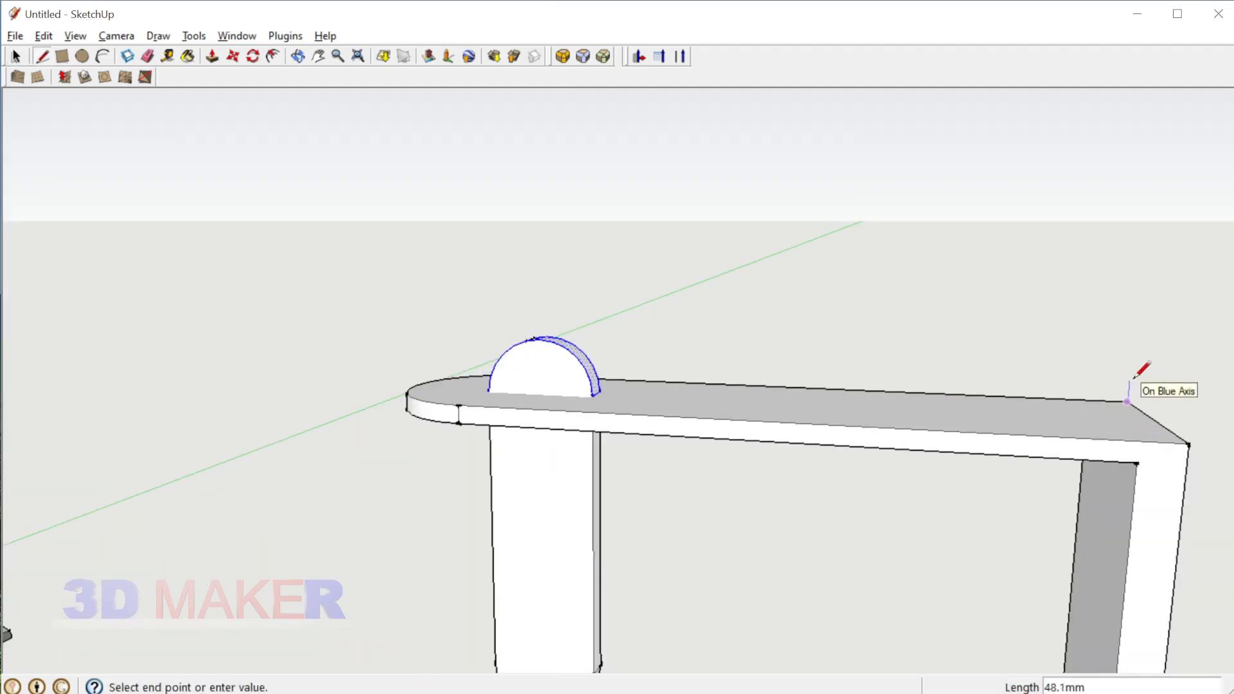
{"action": "key", "text": "Return"}
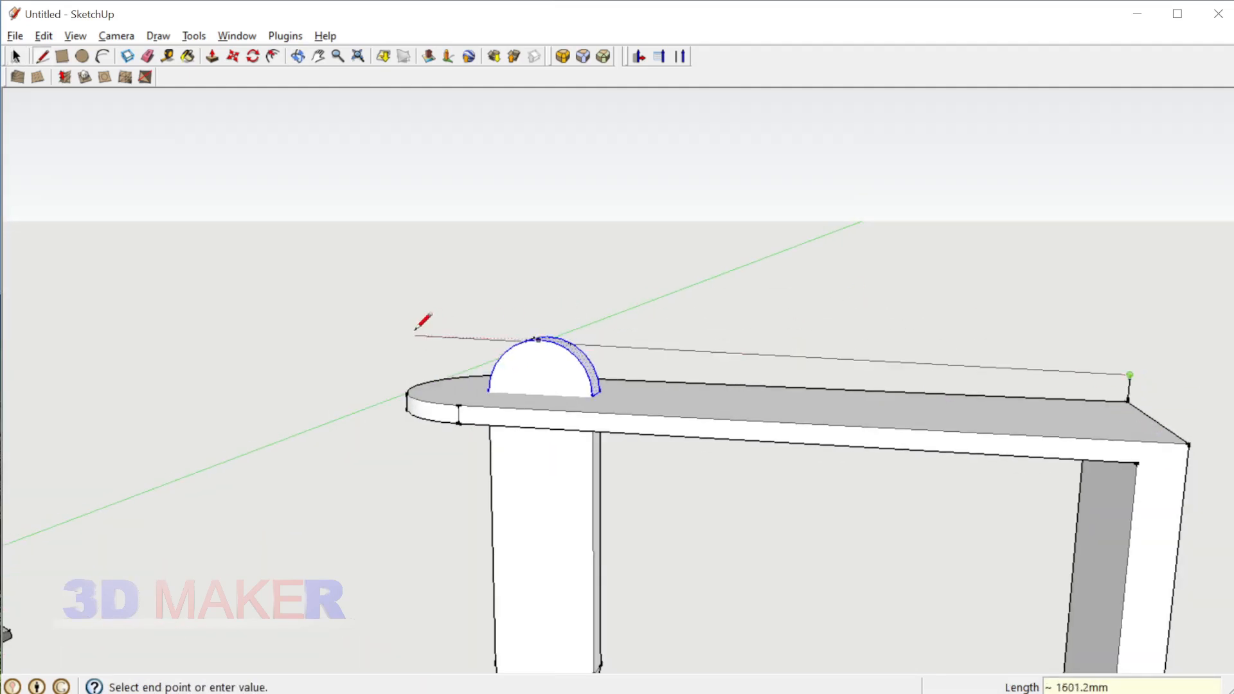
{"action": "left_click", "coordinate": [417, 348]}
{"action": "key", "text": "space"}
{"action": "middle_click_drag", "start_coordinate": [608, 412], "coordinate": [735, 400]}
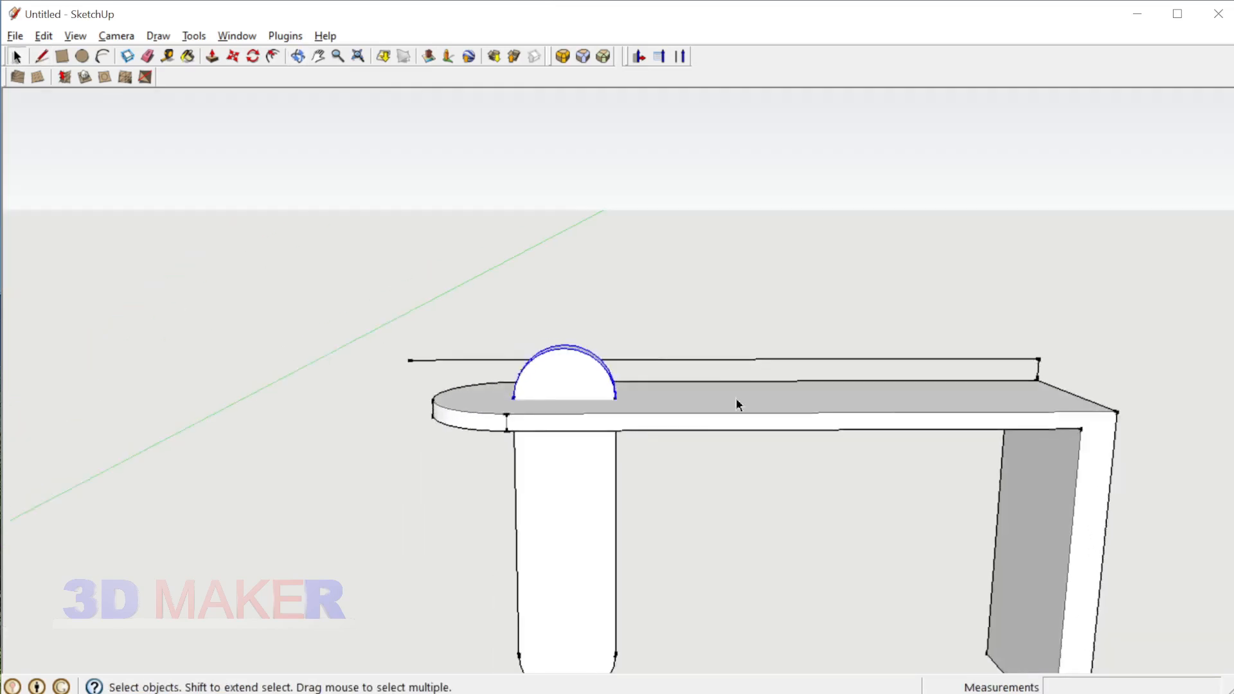
- Switch to the Front view and delete the two lines drawn above the counter
{"action": "key", "text": "F4"}
{"action": "scroll", "coordinate": [964, 322], "scroll_direction": "down", "scroll_amount": 3}
{"action": "scroll", "coordinate": [958, 312], "scroll_direction": "up", "scroll_amount": 3}
{"action": "scroll", "coordinate": [764, 450], "scroll_direction": "down", "scroll_amount": 3}
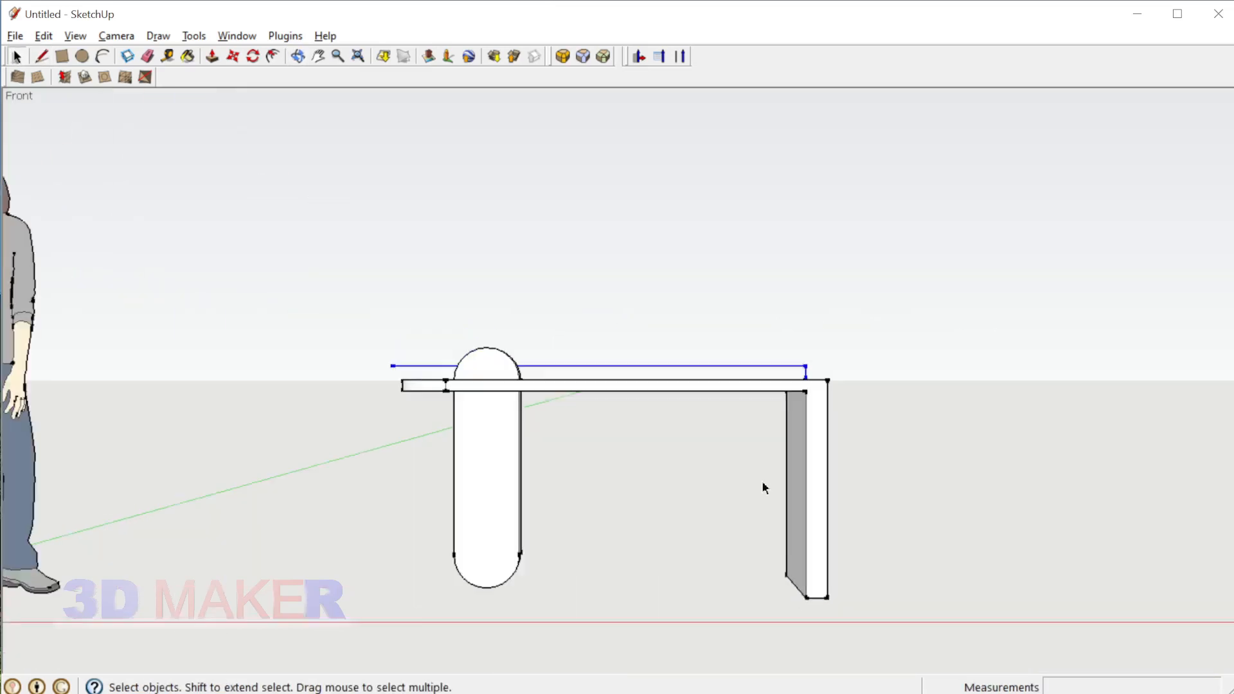
{"action": "scroll", "coordinate": [759, 355], "scroll_direction": "up", "scroll_amount": 1}
- Place the table beside the reference photo in Snipping Tool and compare the proportions of the counter and both legs
{"action": "key", "text": "alt+Tab"}
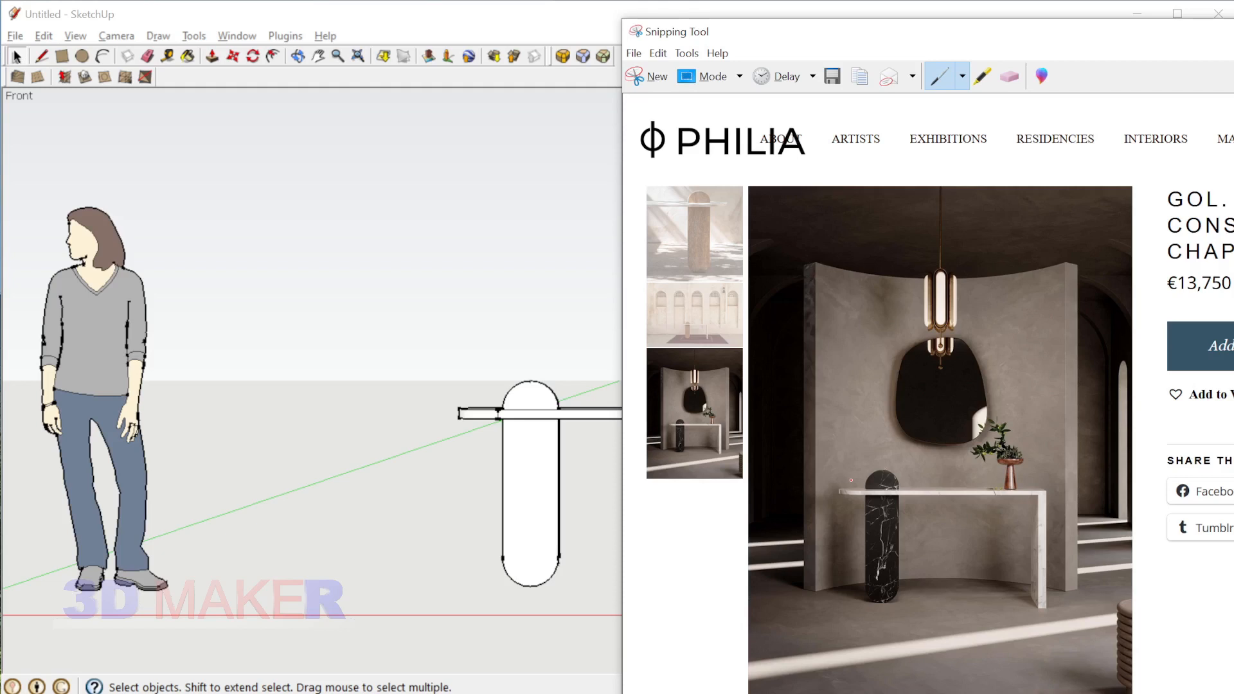
{"action": "scroll", "coordinate": [413, 488], "scroll_direction": "down", "scroll_amount": 2}
{"action": "scroll", "coordinate": [474, 463], "scroll_direction": "up", "scroll_amount": 2}
{"action": "scroll", "coordinate": [472, 460], "scroll_direction": "down", "scroll_amount": 2}
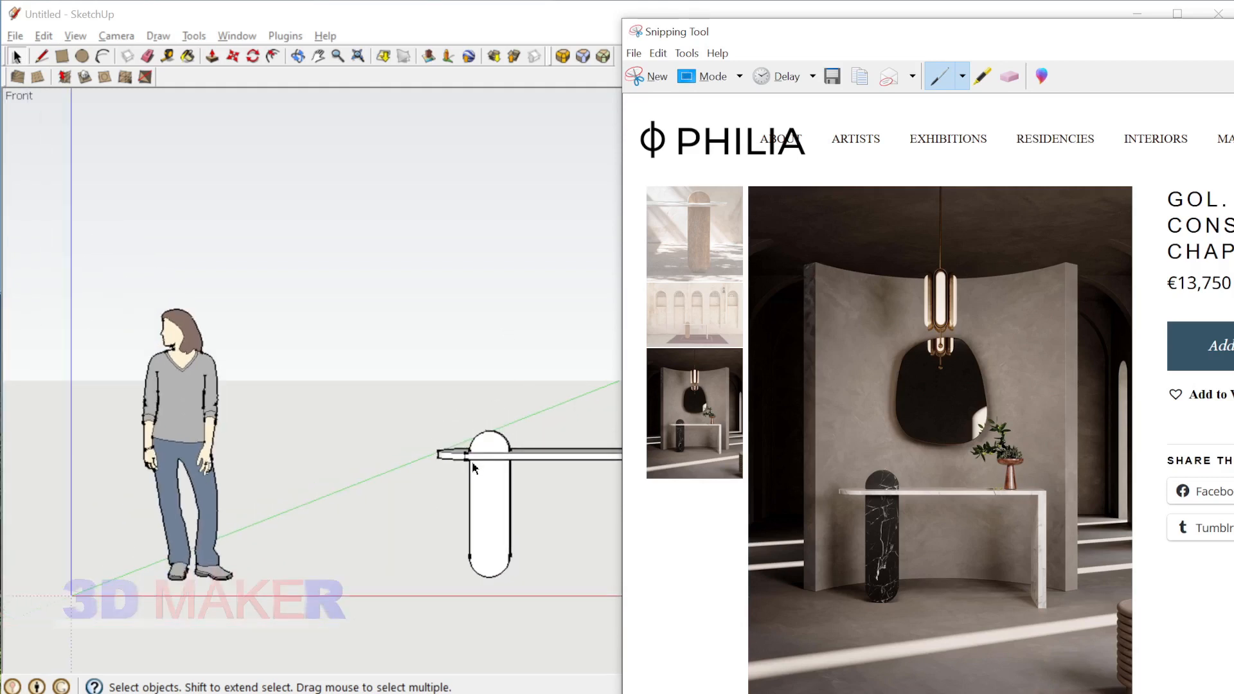
{"action": "scroll", "coordinate": [387, 484], "scroll_direction": "down", "scroll_amount": 2}
{"action": "scroll", "coordinate": [514, 463], "scroll_direction": "up", "scroll_amount": 2}
{"action": "scroll", "coordinate": [449, 472], "scroll_direction": "down", "scroll_amount": 2}
{"action": "scroll", "coordinate": [572, 450], "scroll_direction": "up", "scroll_amount": 2}
{"action": "scroll", "coordinate": [637, 430], "scroll_direction": "up", "scroll_amount": 1}
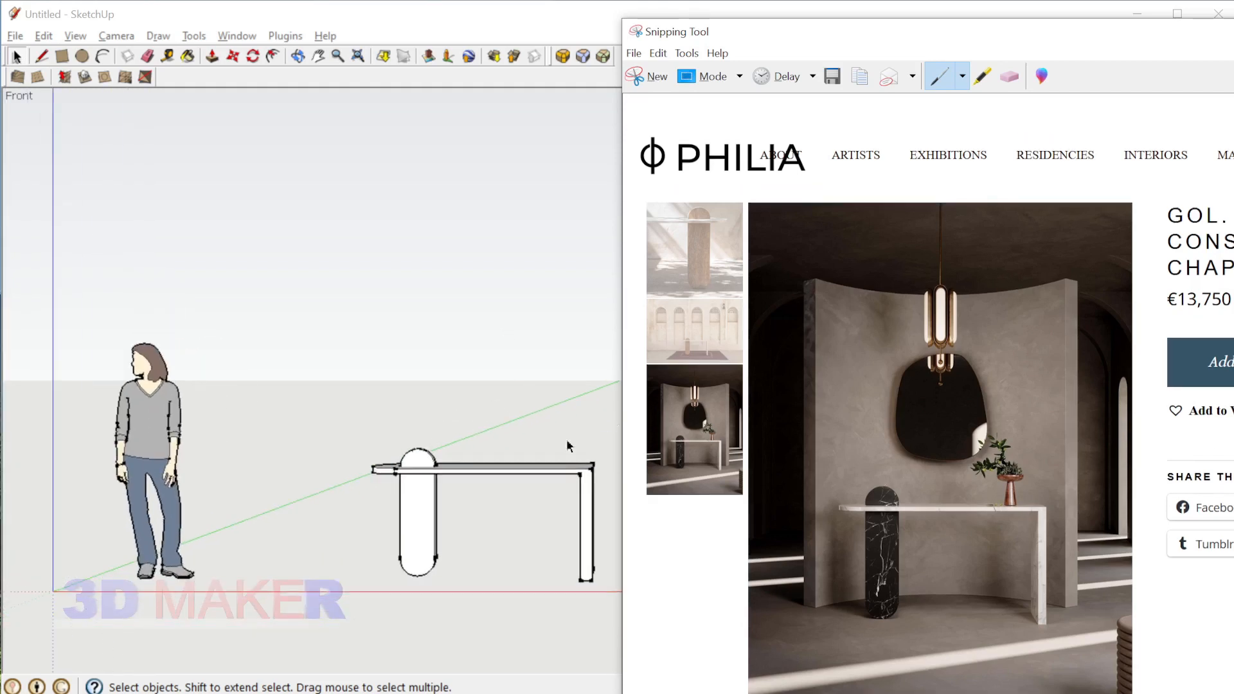
{"action": "scroll", "coordinate": [561, 476], "scroll_direction": "down", "scroll_amount": 1}
{"action": "scroll", "coordinate": [688, 515], "scroll_direction": "down", "scroll_amount": 1}
{"action": "scroll", "coordinate": [561, 503], "scroll_direction": "up", "scroll_amount": 3}
{"action": "scroll", "coordinate": [517, 456], "scroll_direction": "down", "scroll_amount": 2}
{"action": "scroll", "coordinate": [461, 357], "scroll_direction": "up", "scroll_amount": 1}
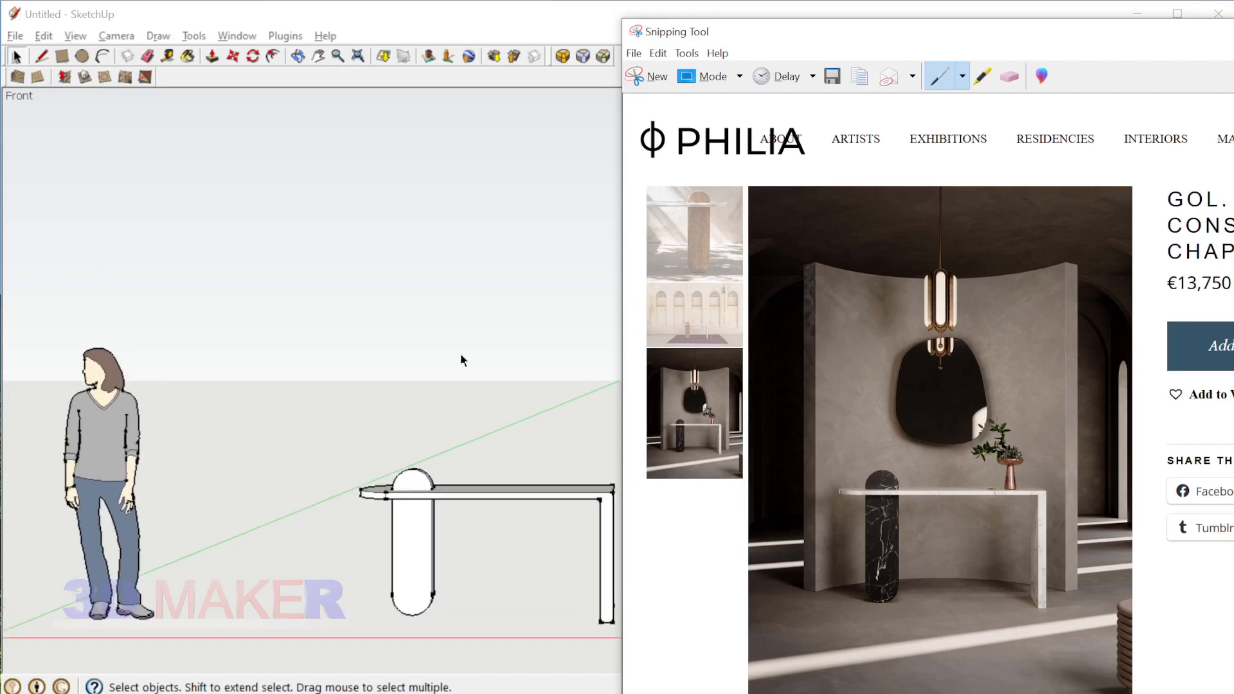
{"action": "scroll", "coordinate": [551, 376], "scroll_direction": "down", "scroll_amount": 1}
{"action": "scroll", "coordinate": [456, 582], "scroll_direction": "up", "scroll_amount": 2}
{"action": "scroll", "coordinate": [489, 391], "scroll_direction": "down", "scroll_amount": 2}
{"action": "scroll", "coordinate": [504, 565], "scroll_direction": "up", "scroll_amount": 1}
{"action": "scroll", "coordinate": [454, 344], "scroll_direction": "down", "scroll_amount": 1}
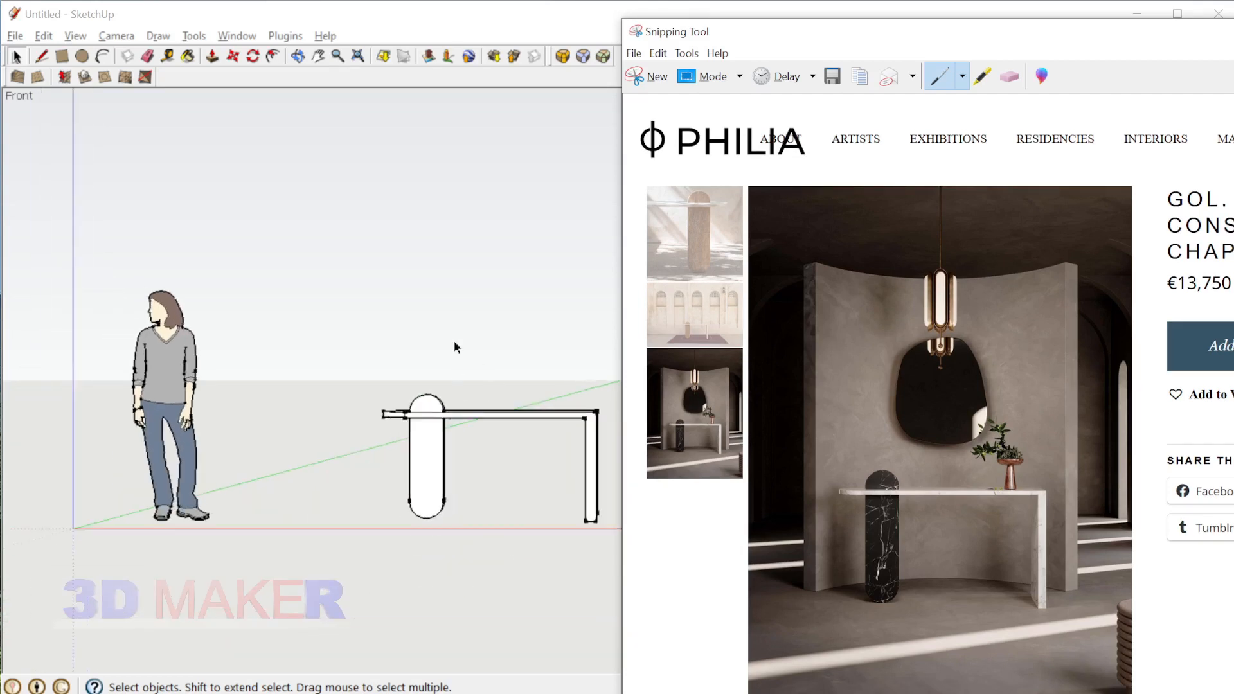
{"action": "scroll", "coordinate": [457, 344], "scroll_direction": "up", "scroll_amount": 1}
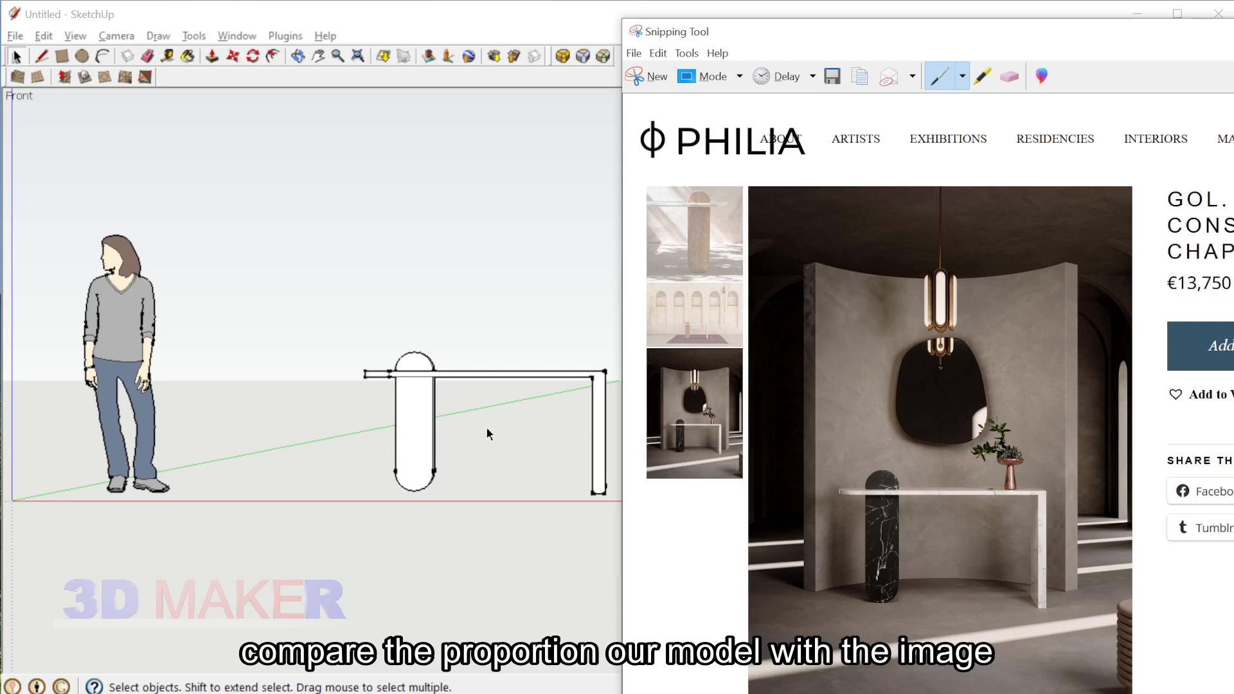
- Raise the arched top of the rounded leg slightly along the vertical axis
{"action": "left_click", "coordinate": [404, 357]}
{"action": "key", "text": "m"}
{"action": "left_click", "coordinate": [412, 442]}
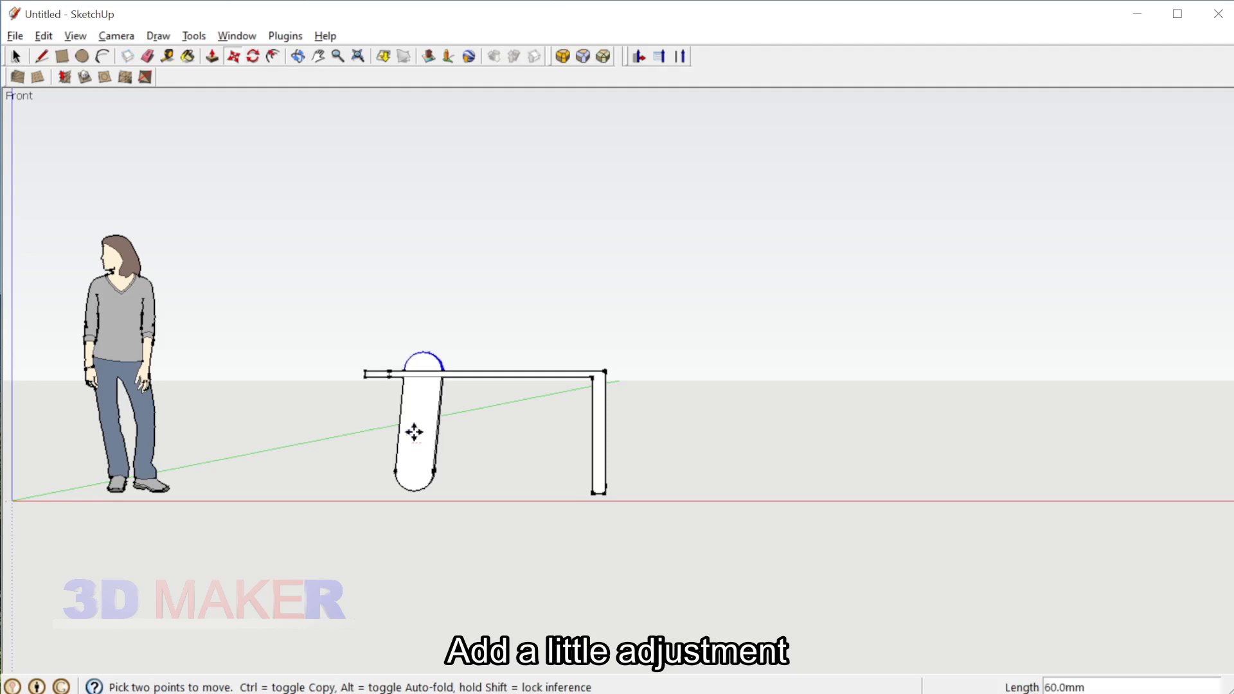
{"action": "type", "text": "2"}
{"action": "key", "text": "Return"}
{"action": "key", "text": "space"}
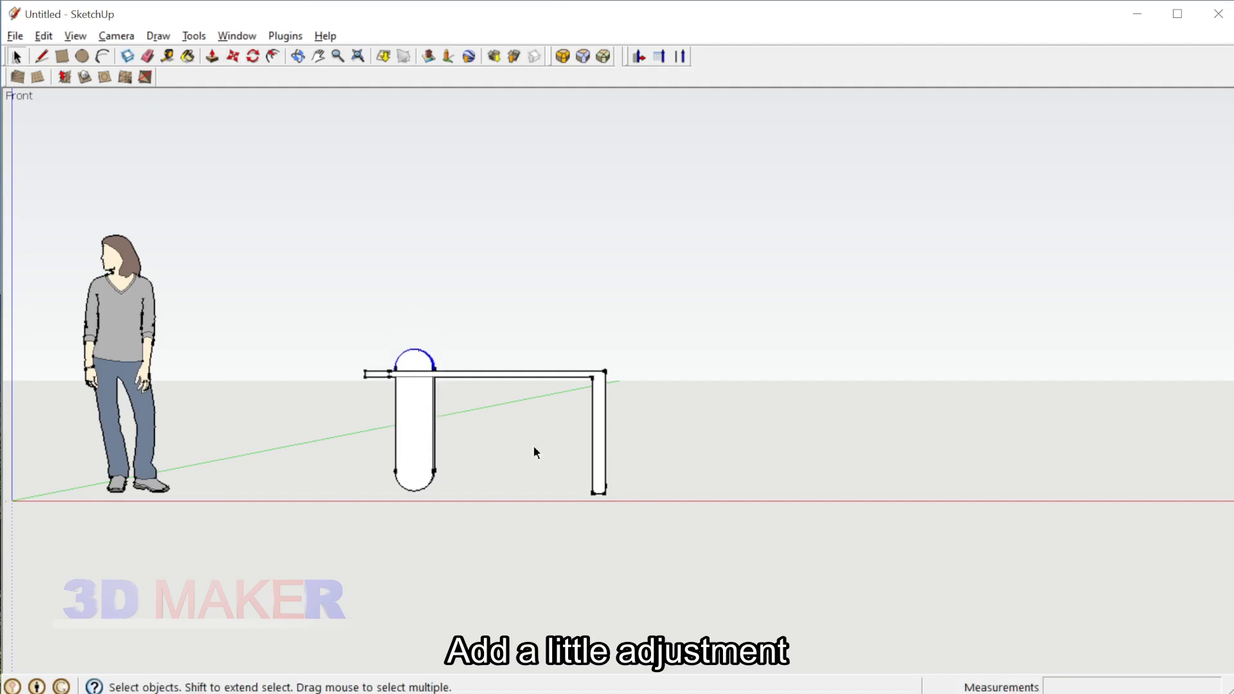
- Recheck the reference photo, open the table group and push the end leg's inner face outward to make the leg thinner
{"action": "key", "text": "alt+Tab"}
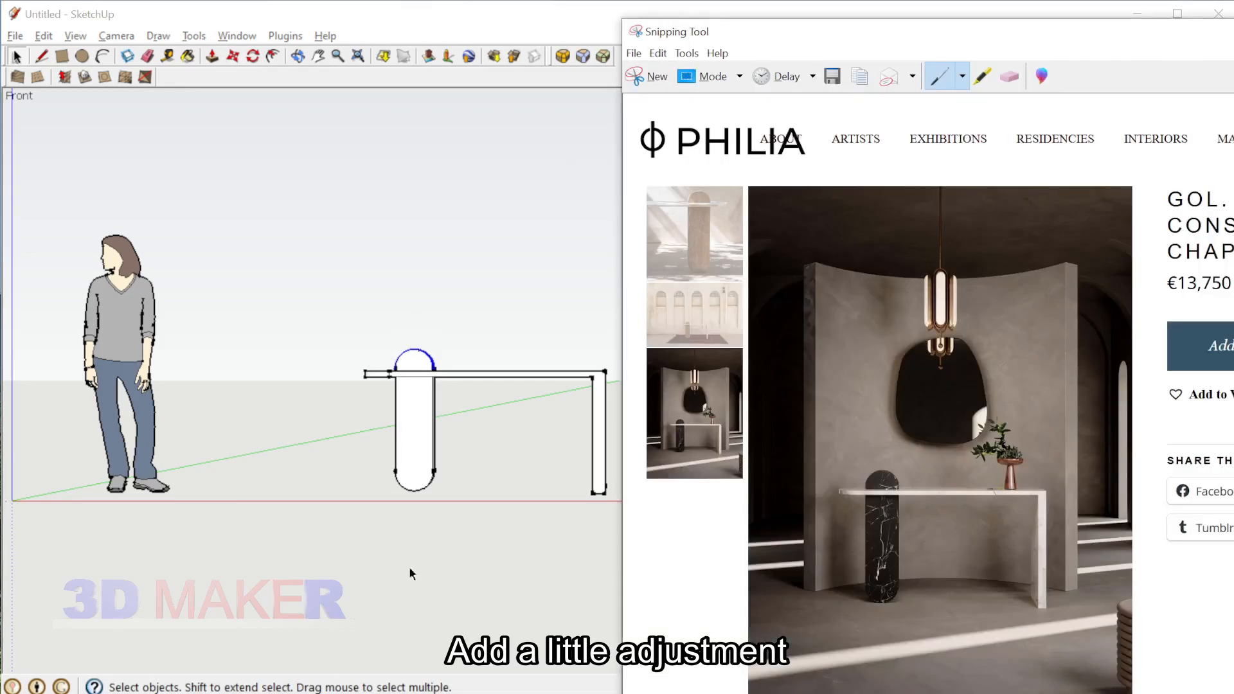
{"action": "mouse_move", "coordinate": [409, 567]}
{"action": "middle_mouse_down"}
{"action": "mouse_move", "coordinate": [636, 501]}
{"action": "mouse_move", "coordinate": [602, 434]}
{"action": "middle_mouse_up"}
{"action": "scroll", "coordinate": [601, 435], "scroll_direction": "up", "scroll_amount": 3}
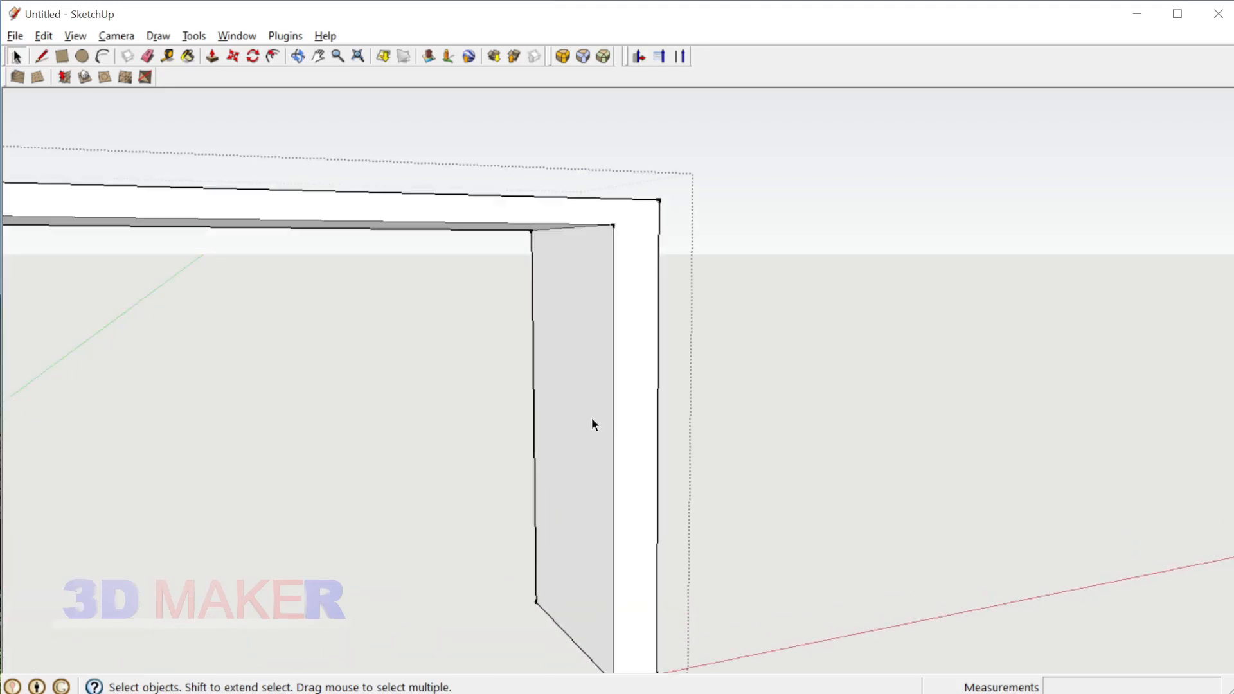
{"action": "key", "text": "p"}
{"action": "left_click", "coordinate": [573, 427]}
{"action": "key", "text": "space"}
{"action": "scroll", "coordinate": [609, 450], "scroll_direction": "down", "scroll_amount": 5}
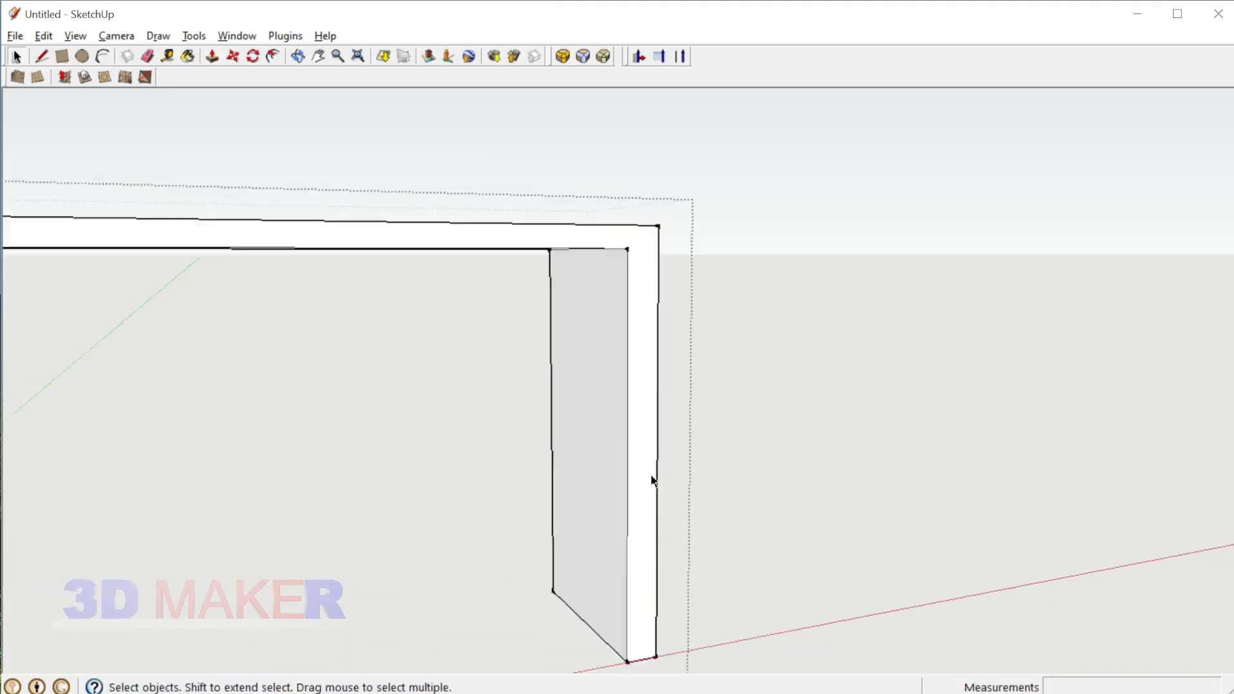
- Push one flat face of the rounded leg with Push/Pull and repeat the same offset on its opposite face
{"action": "middle_click_drag", "start_coordinate": [360, 496], "coordinate": [557, 413]}
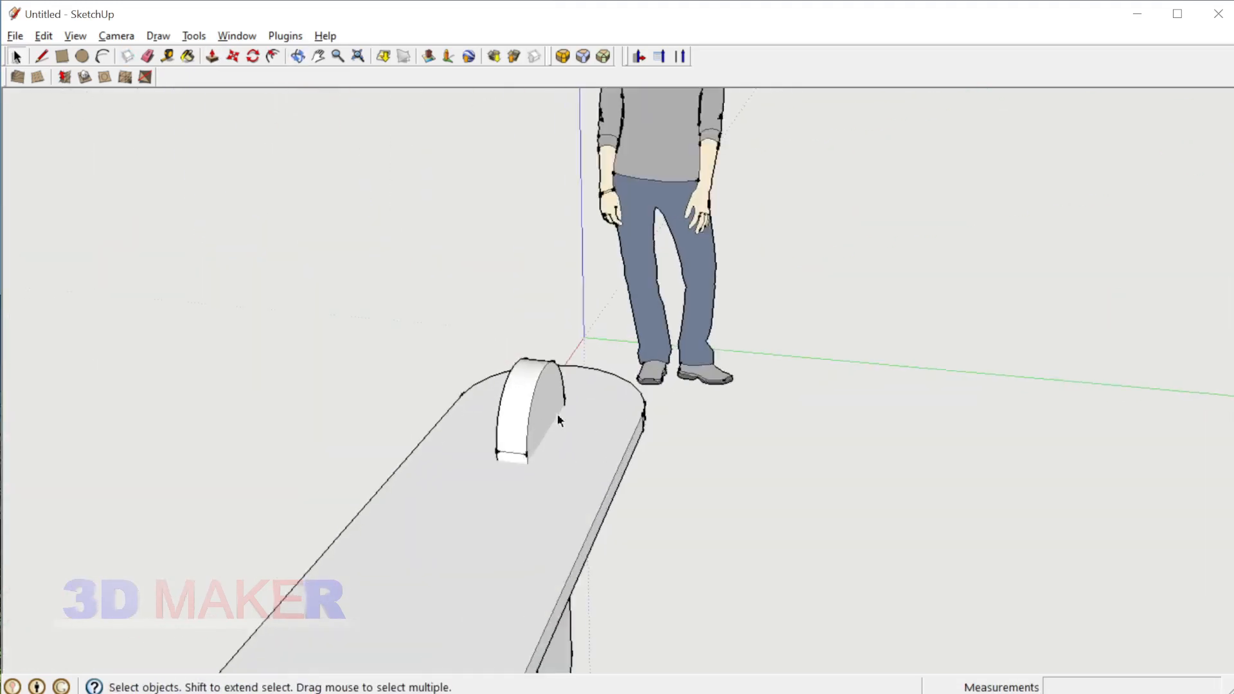
{"action": "scroll", "coordinate": [531, 414], "scroll_direction": "up", "scroll_amount": 4}
{"action": "key", "text": "p"}
{"action": "left_click", "coordinate": [528, 424]}
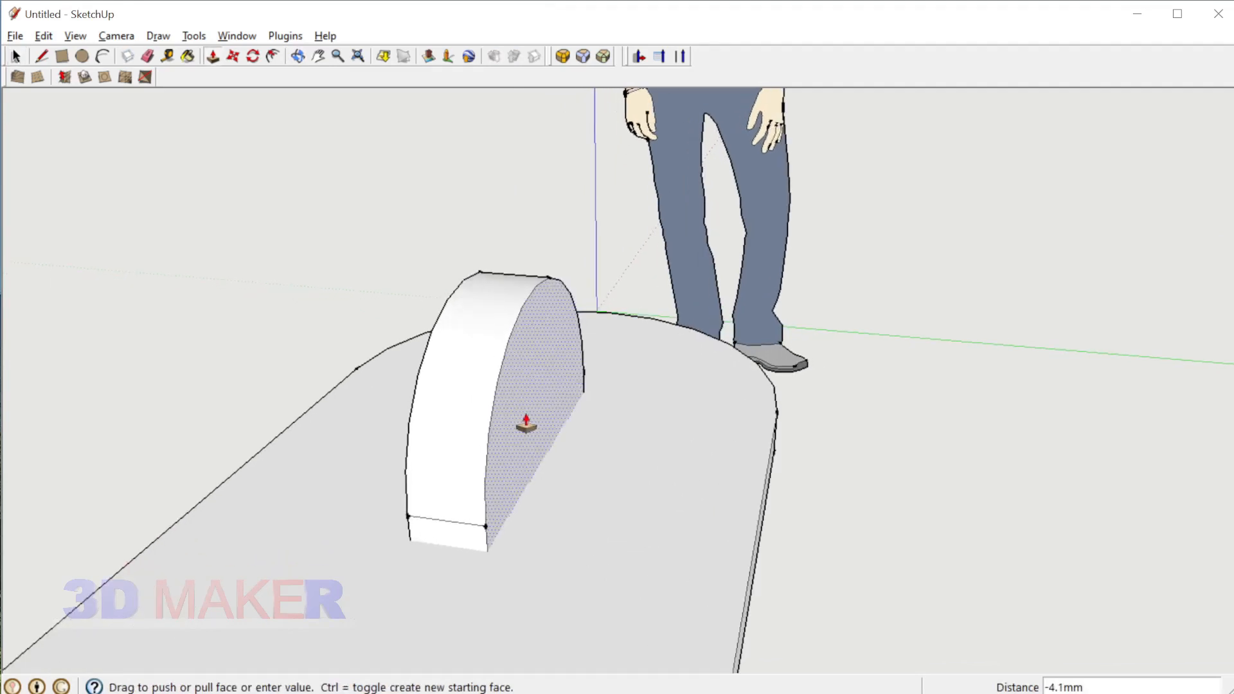
{"action": "key", "text": "Return"}
{"action": "middle_click_drag", "start_coordinate": [525, 423], "coordinate": [763, 484]}
{"action": "double_click", "coordinate": [523, 509]}
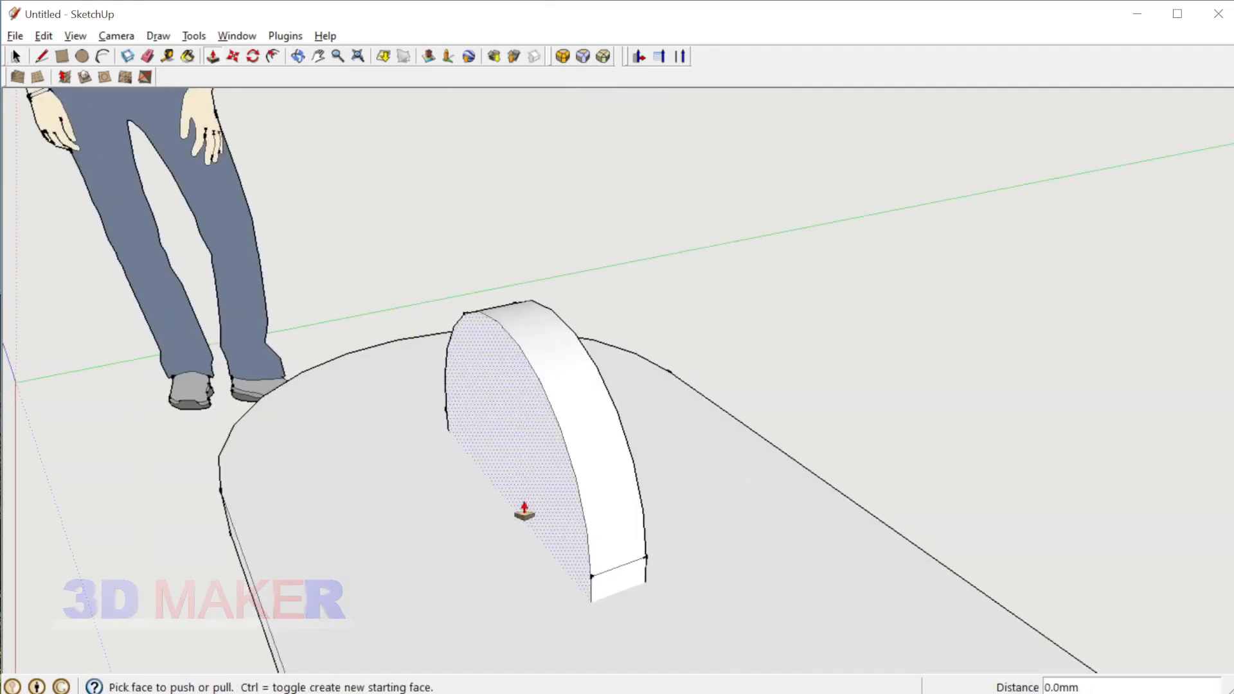
- Push/Pull the rounded leg's flat face on the end-leg side by 5 mm
{"action": "scroll", "coordinate": [523, 509], "scroll_direction": "down", "scroll_amount": 3}
{"action": "middle_click_drag", "start_coordinate": [523, 509], "coordinate": [672, 463]}
{"action": "key", "text": "space"}
{"action": "key", "text": "p"}
{"action": "left_click", "coordinate": [654, 466]}
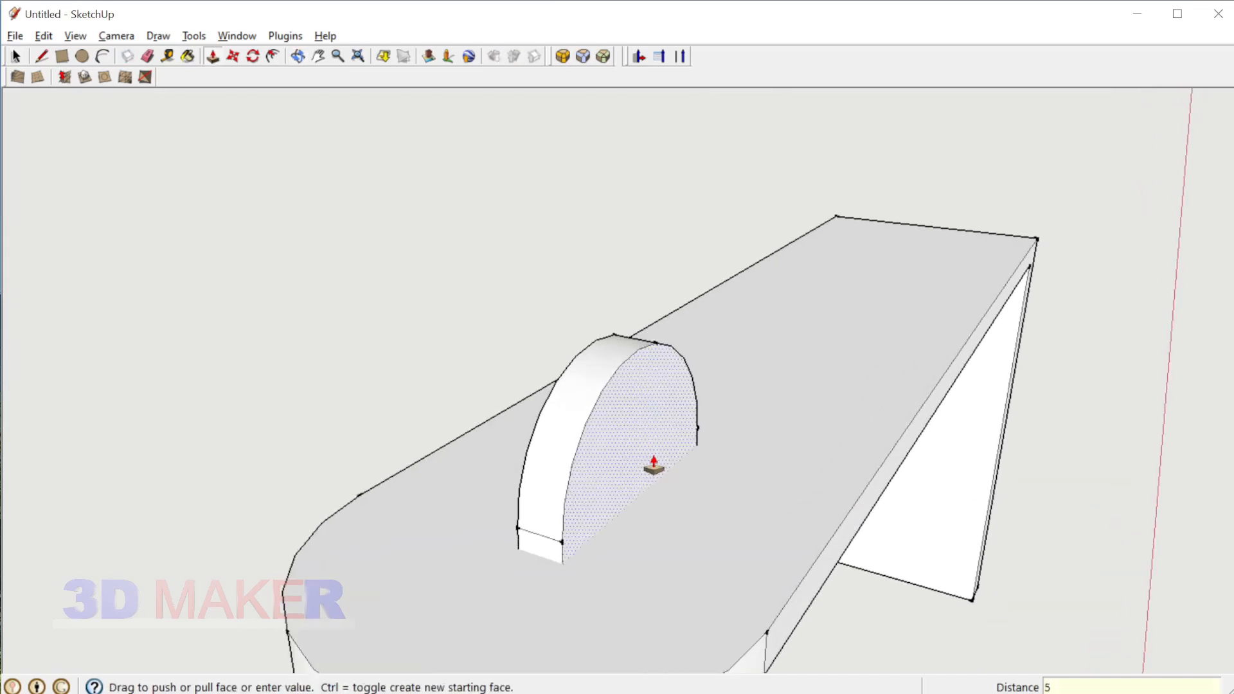
{"action": "type", "text": "5"}
{"action": "key", "text": "Return"}
- Select all connected geometry of the rounded leg and make it a group
{"action": "middle_click_drag", "start_coordinate": [509, 491], "coordinate": [610, 486]}
{"action": "middle_click_drag", "start_coordinate": [742, 519], "coordinate": [537, 456]}
{"action": "triple_click", "coordinate": [537, 457]}
{"action": "key", "text": "ctrl+g"}
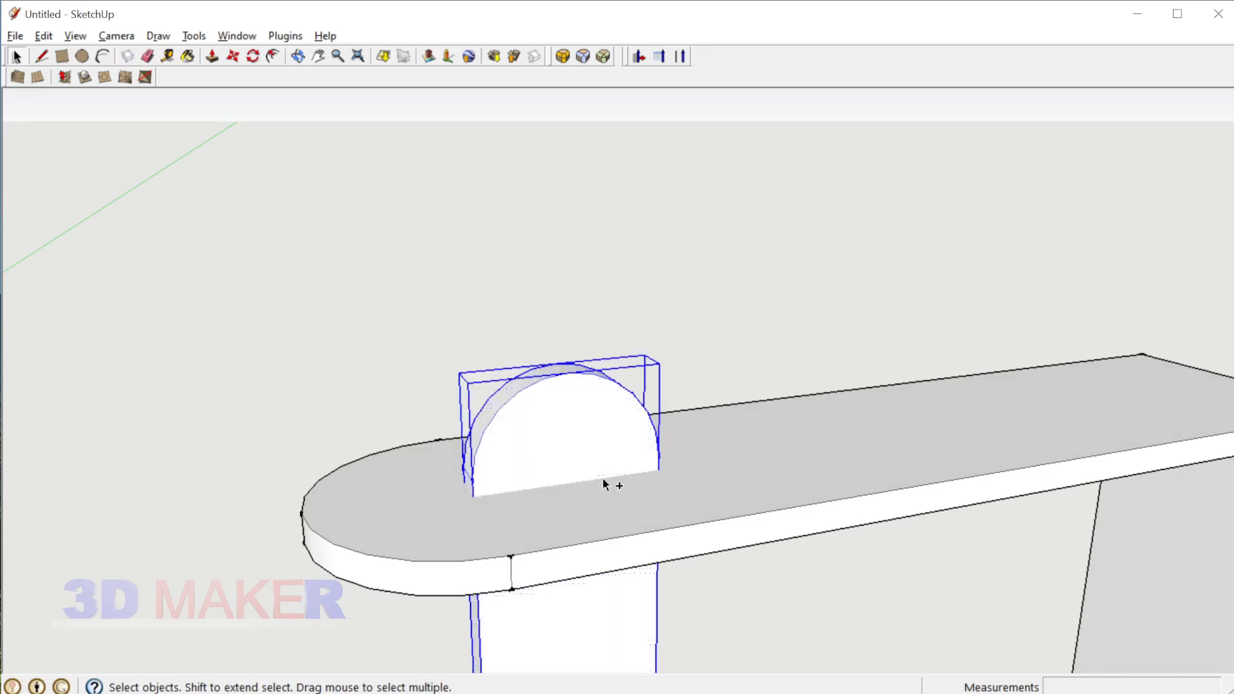
- Outline the rounded leg's rectangular footprint on the counter top and move that outline in place into the counter group, hiding the rest of the model
{"action": "scroll", "coordinate": [441, 485], "scroll_direction": "up", "scroll_amount": 5}
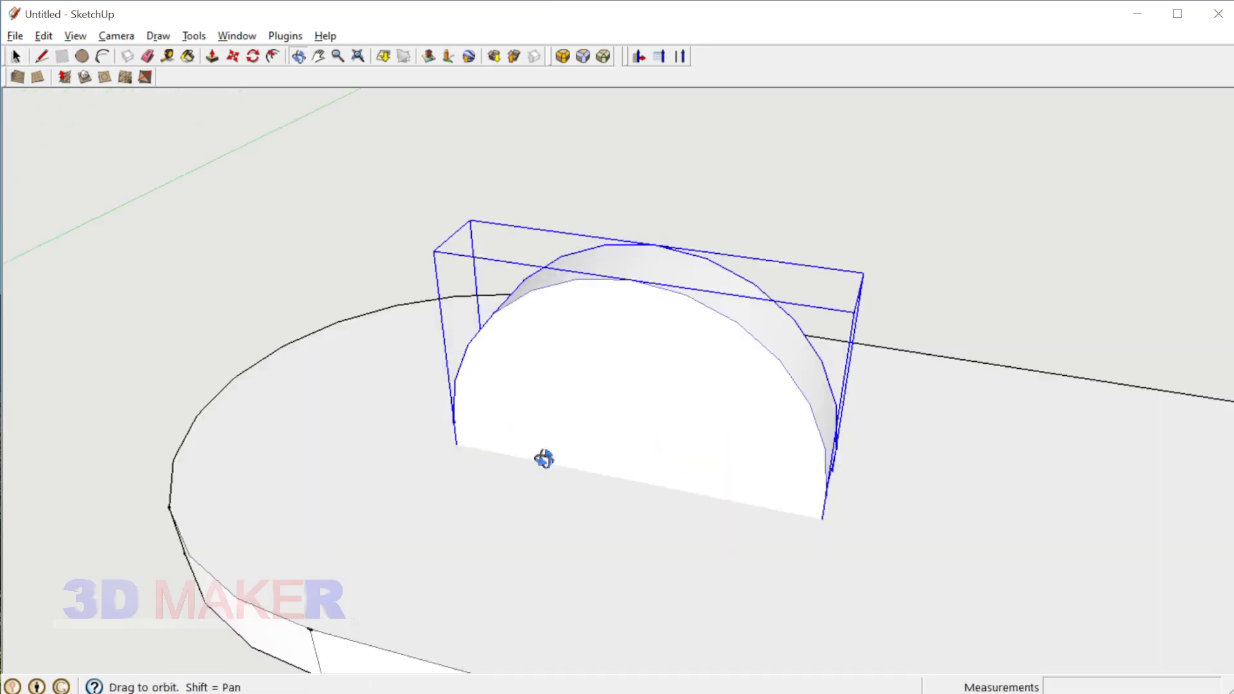
{"action": "middle_click_drag", "start_coordinate": [542, 474], "coordinate": [653, 606]}
{"action": "left_click", "coordinate": [654, 606]}
{"action": "left_click", "coordinate": [739, 587]}
{"action": "key", "text": "space"}
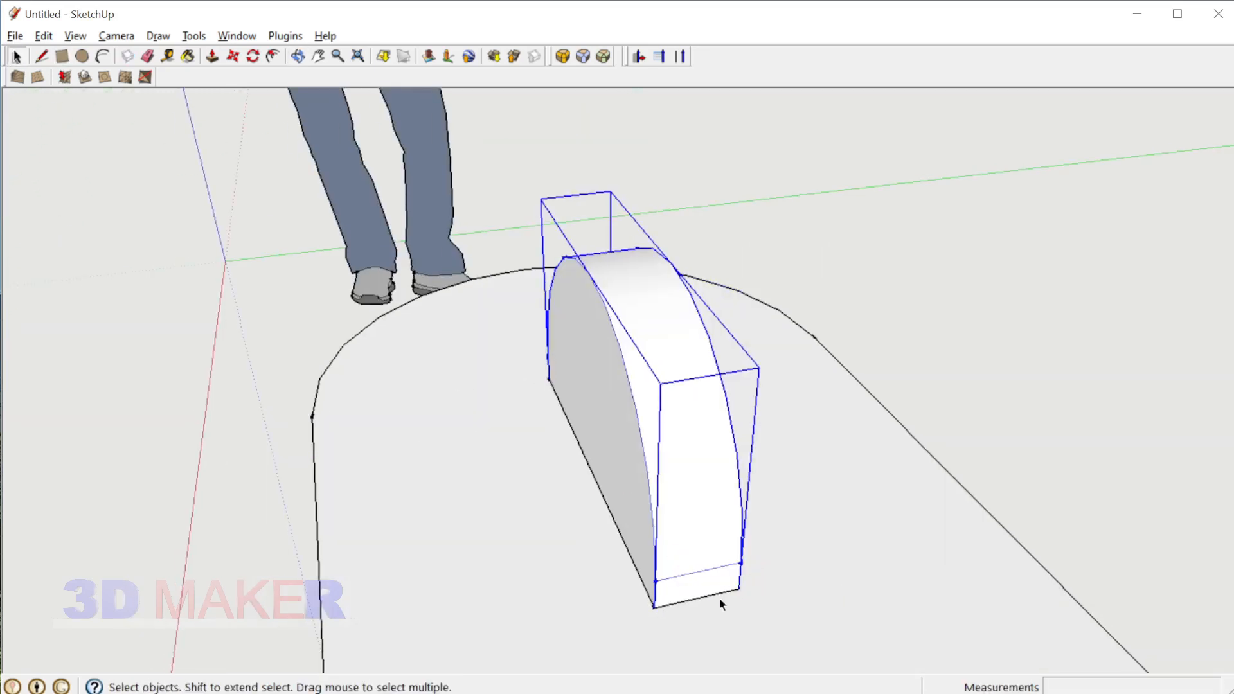
{"action": "triple_click", "coordinate": [716, 595]}
{"action": "key", "text": "ctrl+x"}
{"action": "double_click", "coordinate": [835, 579]}
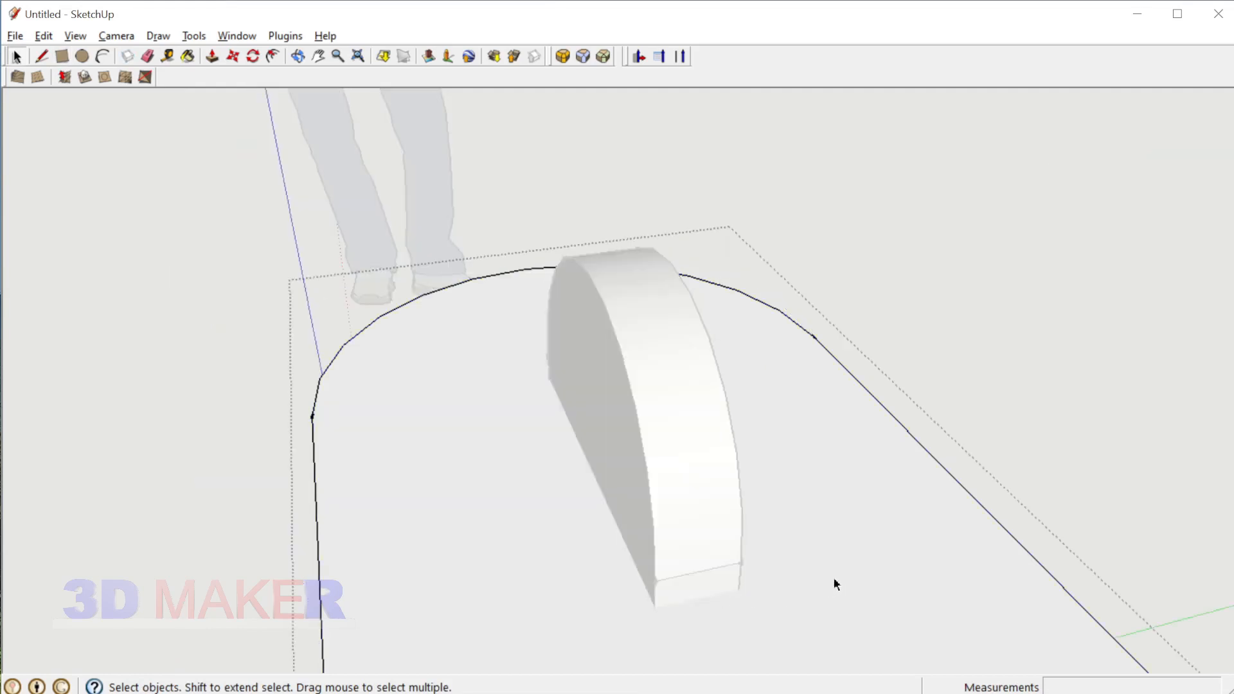
{"action": "key", "text": "ctrl+shift+v"}
{"action": "key", "text": "i"}
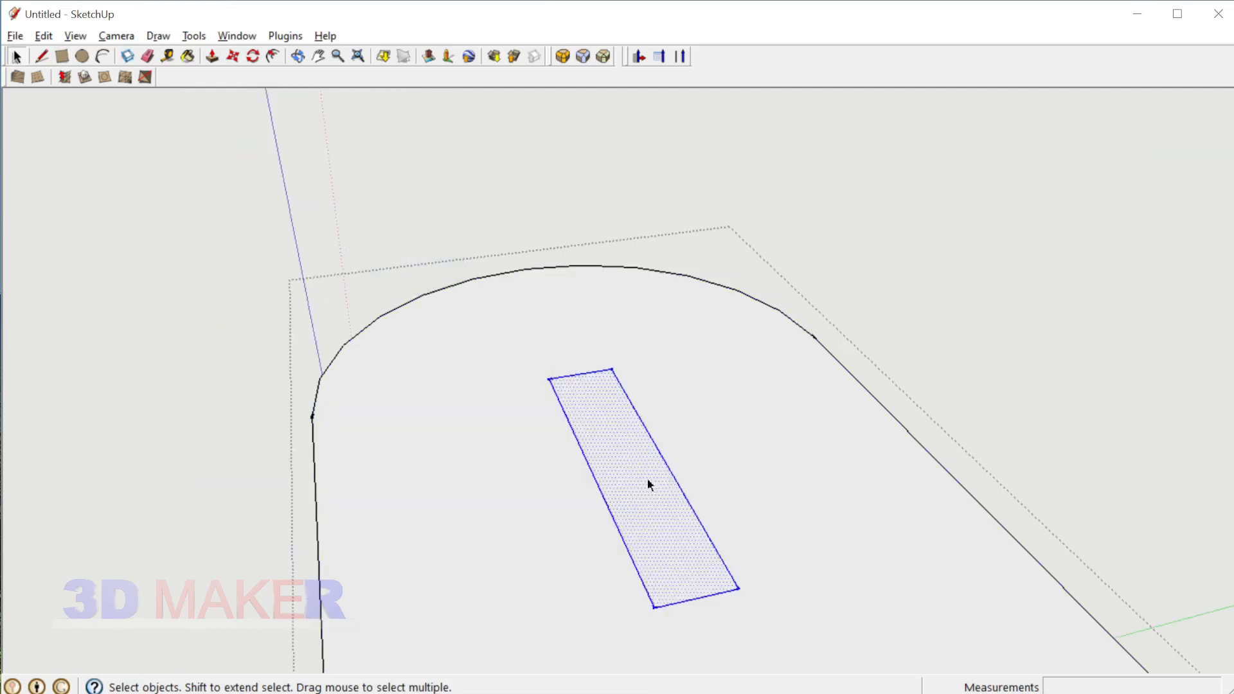
- Push the footprint rectangle down through the counter to cut an opening for the rounded leg, and inspect the whole table
{"action": "key", "text": "p"}
{"action": "left_click_drag", "start_coordinate": [647, 485], "coordinate": [658, 565]}
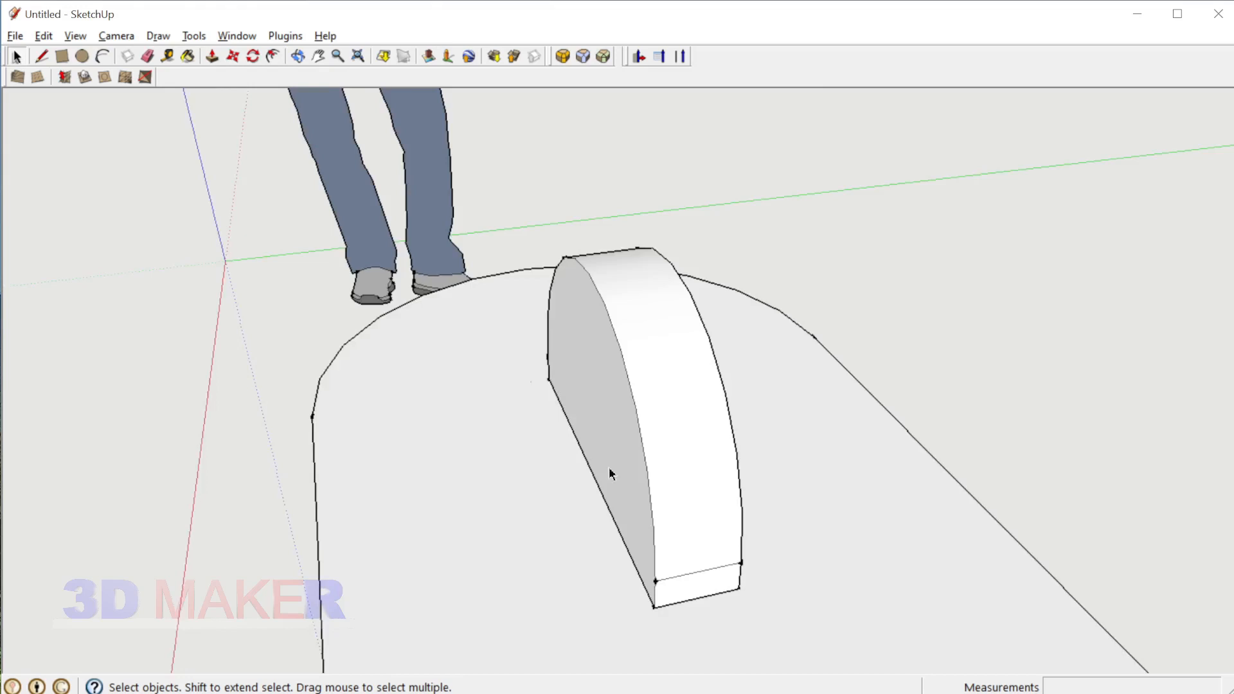
{"action": "scroll", "coordinate": [608, 466], "scroll_direction": "down", "scroll_amount": 5}
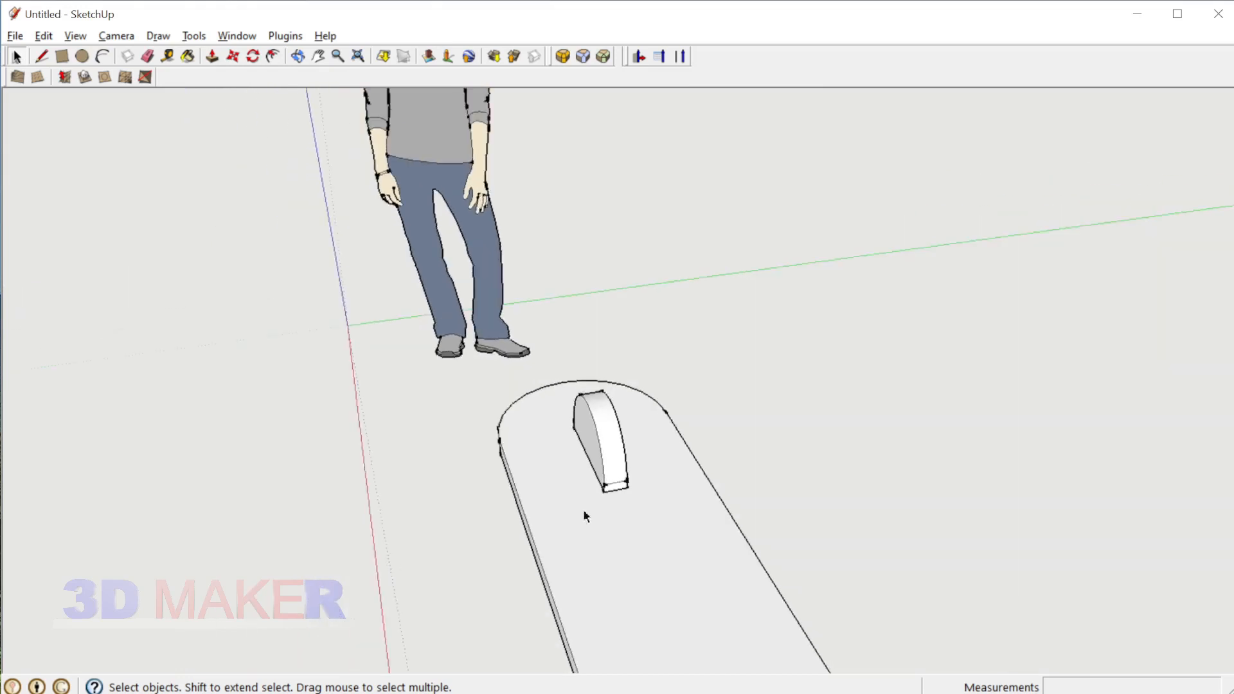
{"action": "middle_click_drag", "start_coordinate": [585, 516], "coordinate": [638, 458]}
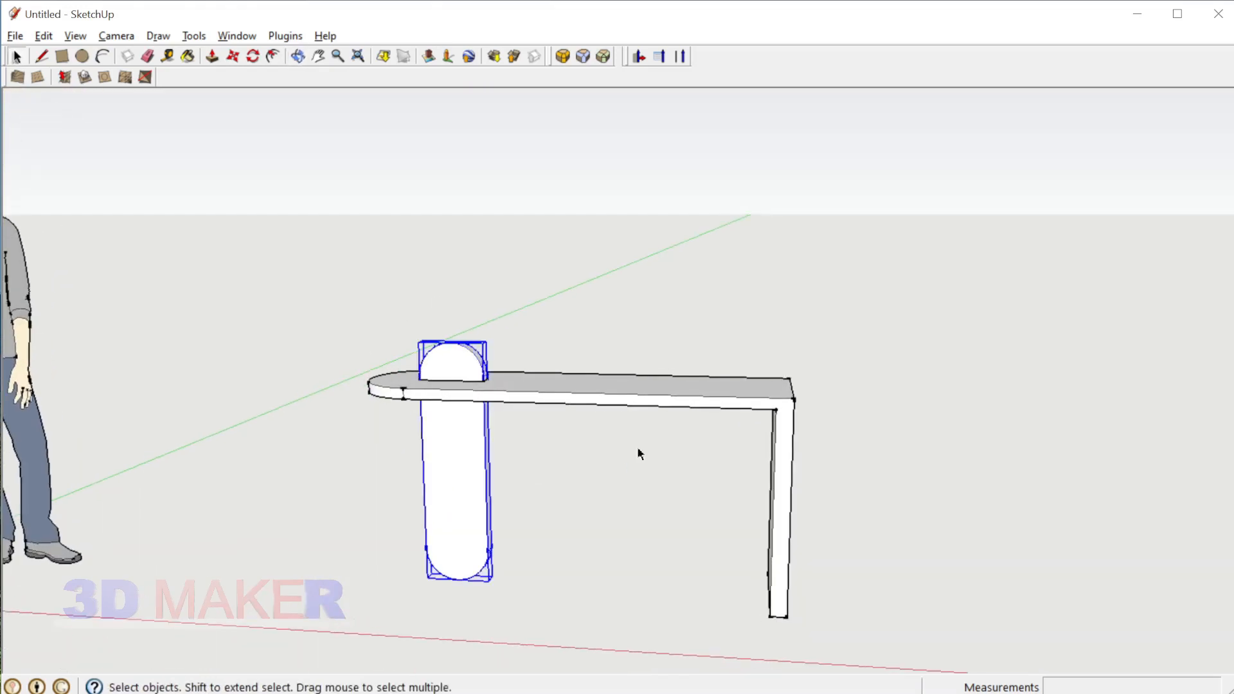
{"action": "left_click", "coordinate": [591, 490]}
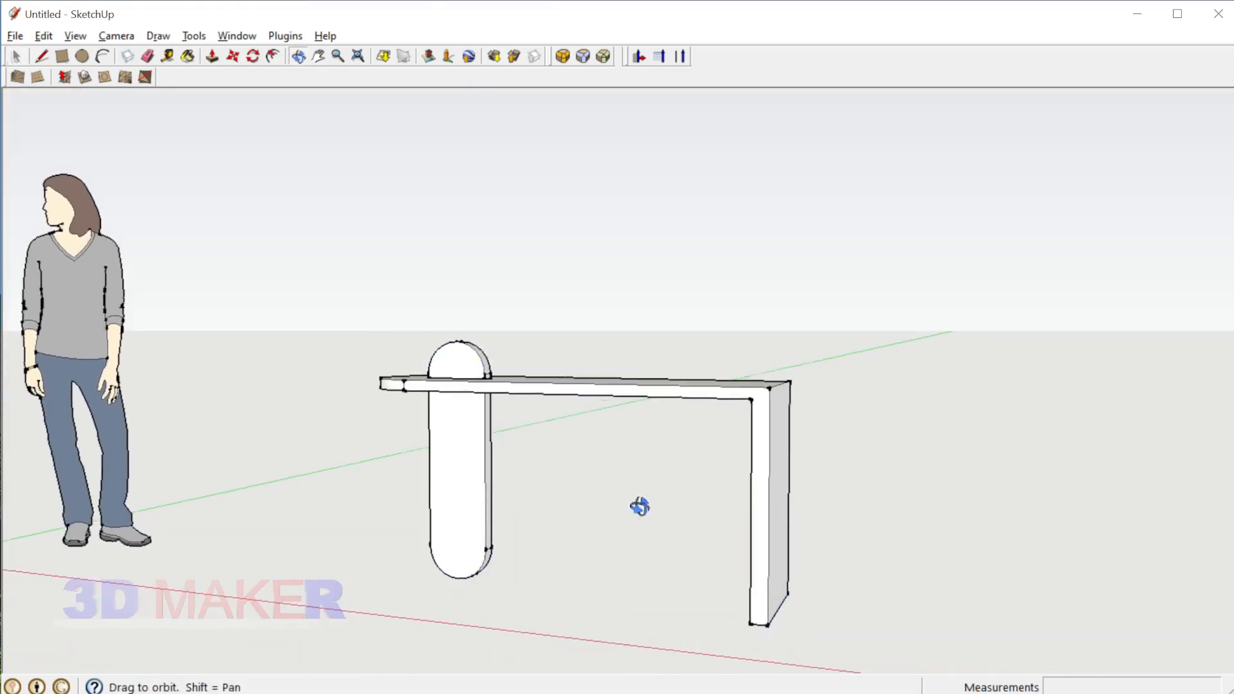